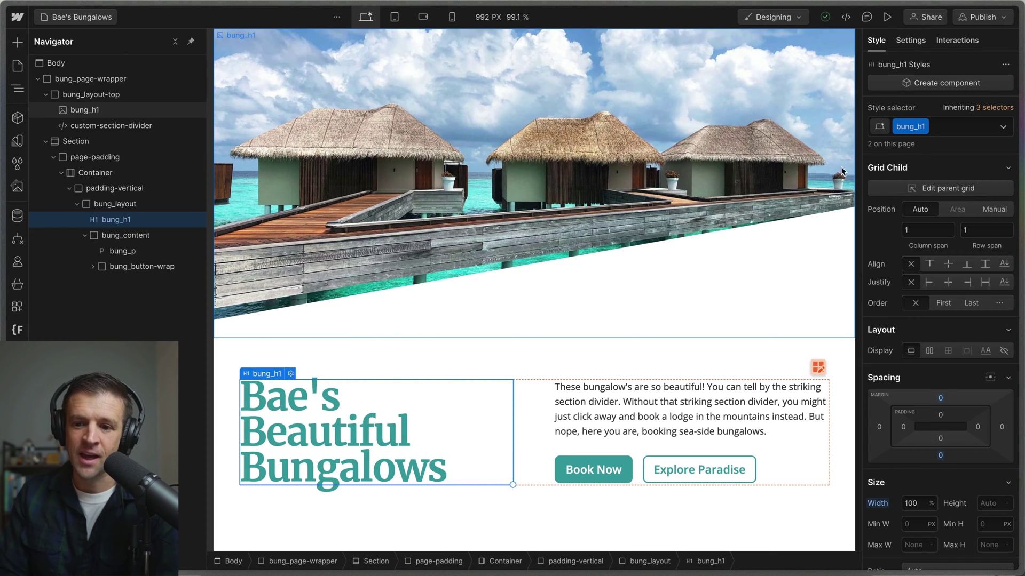
Step: Preview the Bae's Bungalows page narrowed to the 983 px tablet breakpoint
left_click(887, 17)
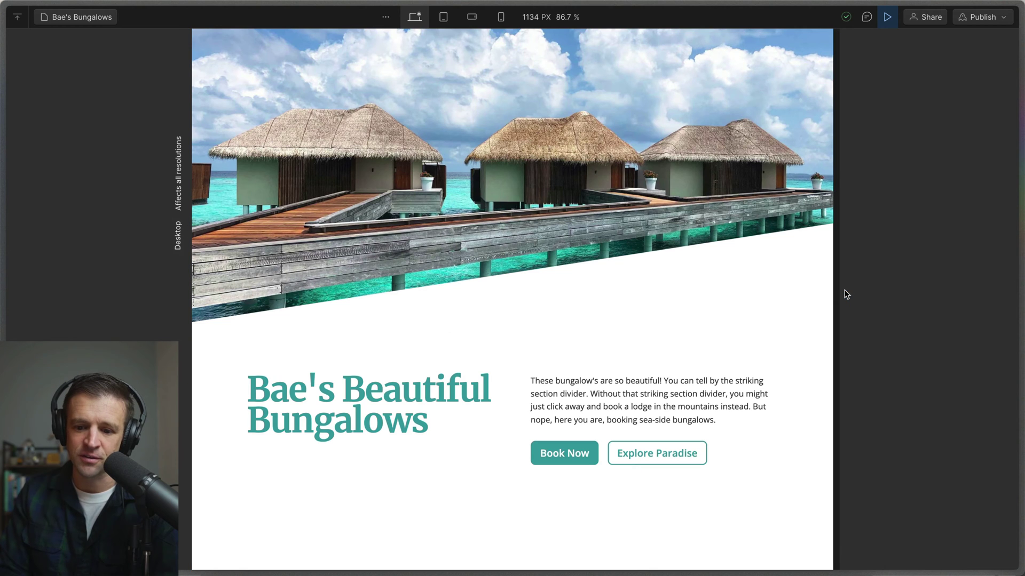
left_click_drag(844, 294, 791, 296)
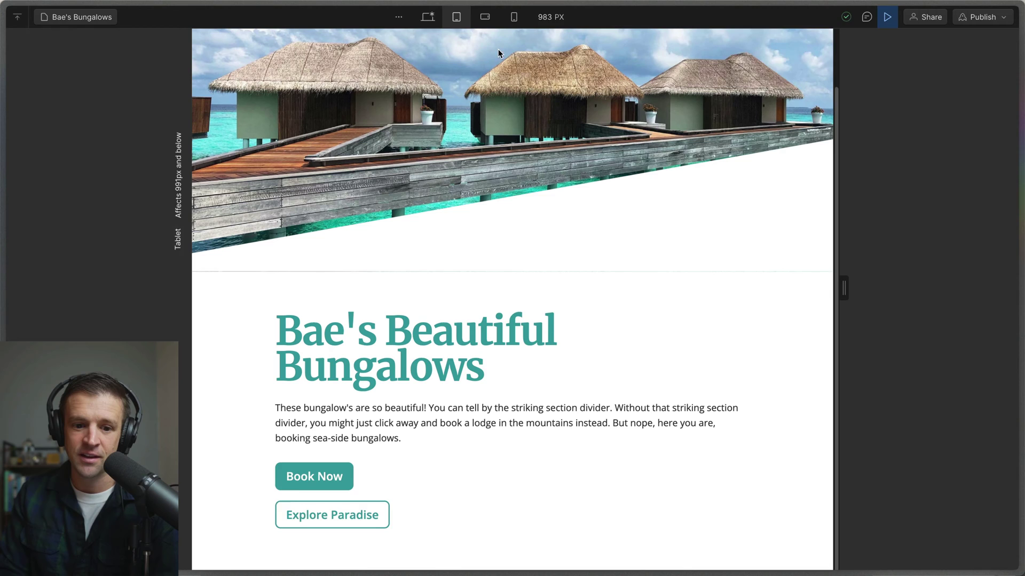
Step: Exit preview and inspect the custom-section-divider's HTML embed SVG code
key("Escape")
left_click(377, 253)
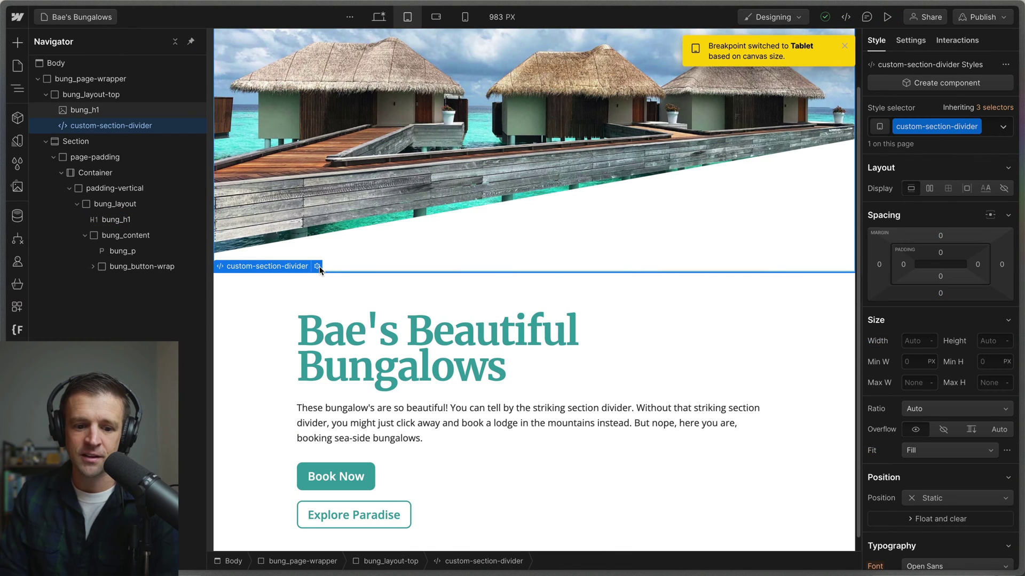
left_click(318, 267)
scroll(404, 265, "up", 2)
scroll(407, 215, "up", 3)
left_click_drag(408, 212, 305, 180)
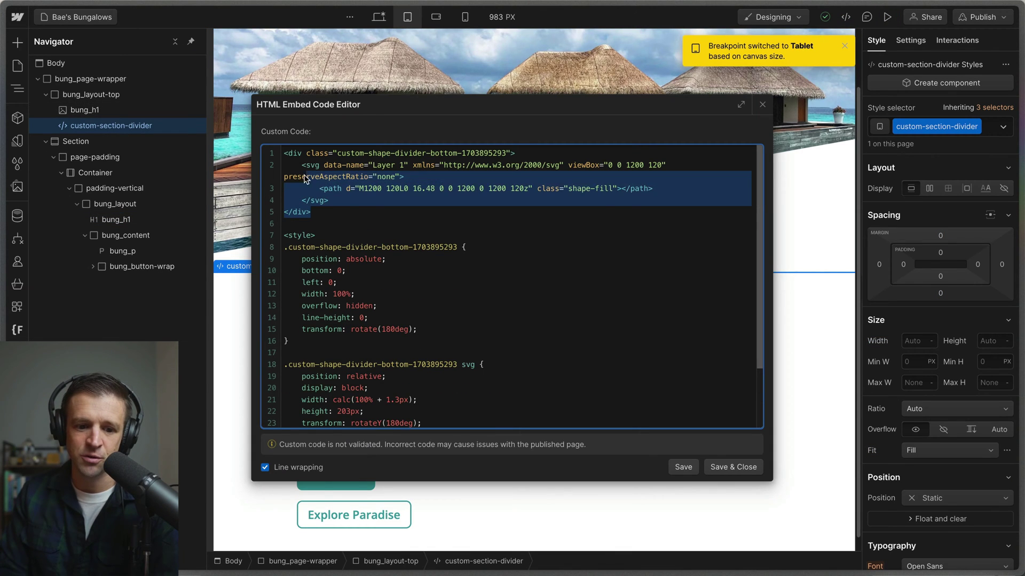
left_click(366, 224)
scroll(377, 264, "down", 3)
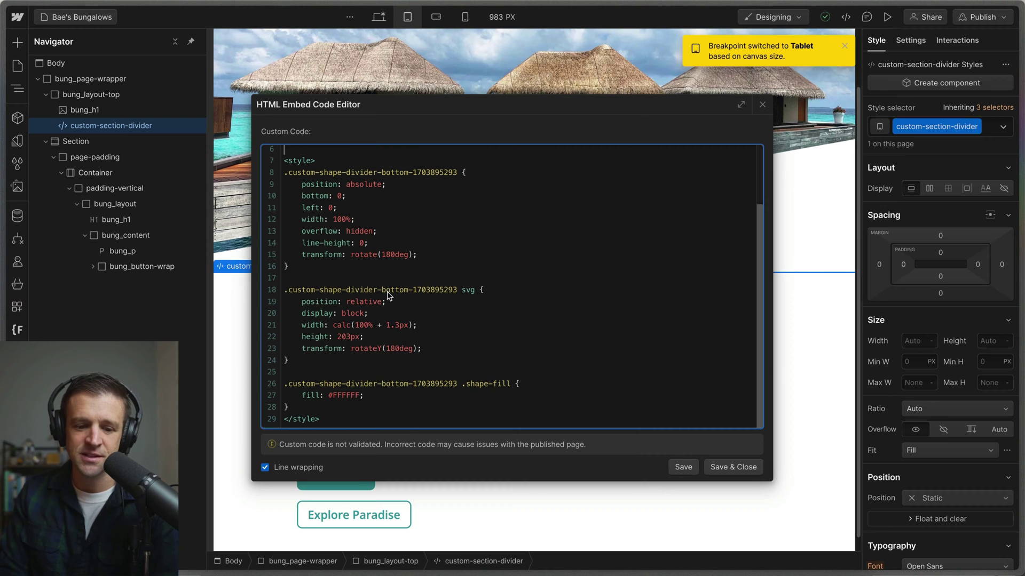
scroll(387, 296, "up", 3)
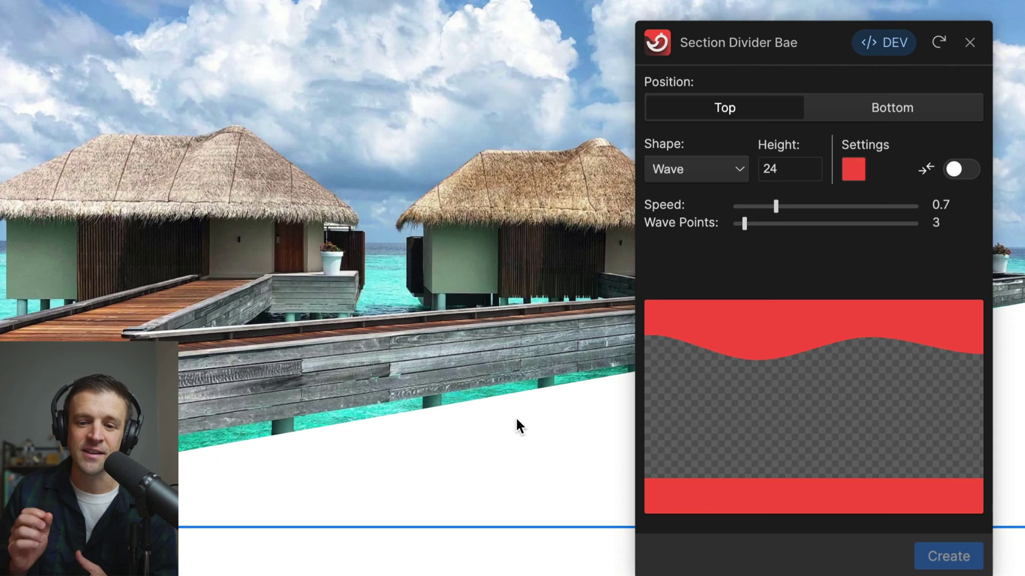
Step: Set the new divider to Bottom position, Diagonal shape, and height 60
left_click(868, 105)
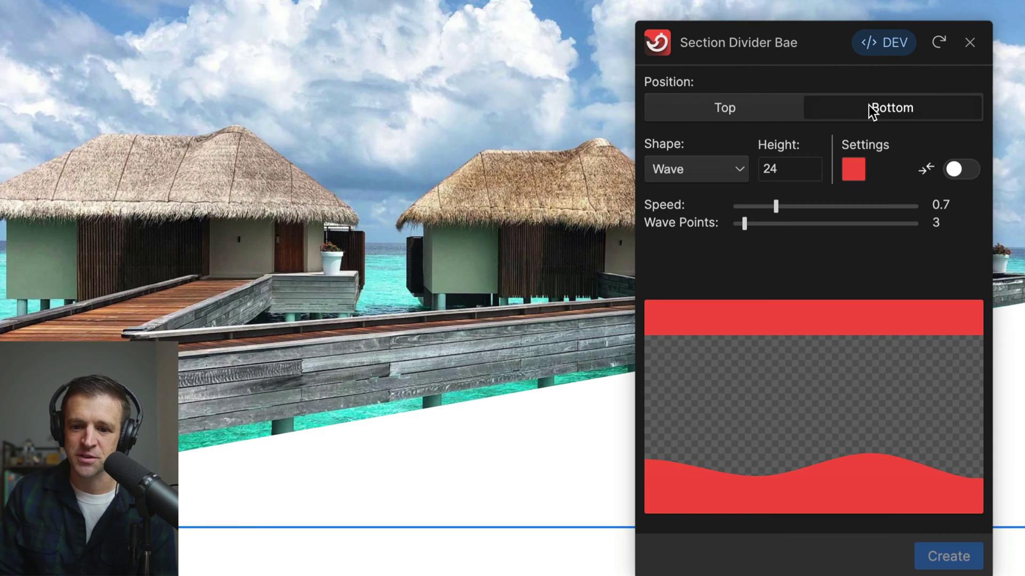
left_click(768, 106)
left_click(845, 107)
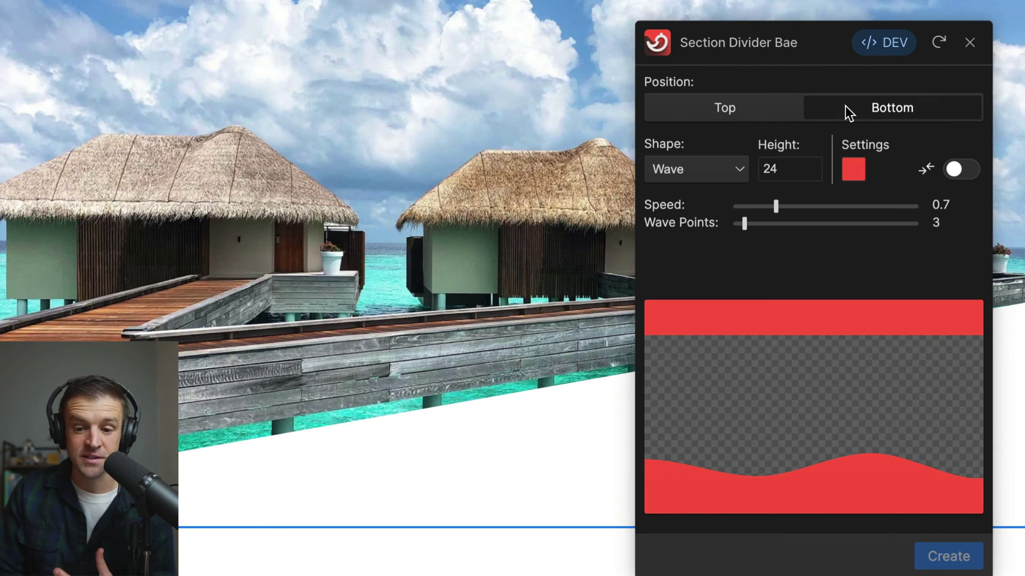
left_click(728, 176)
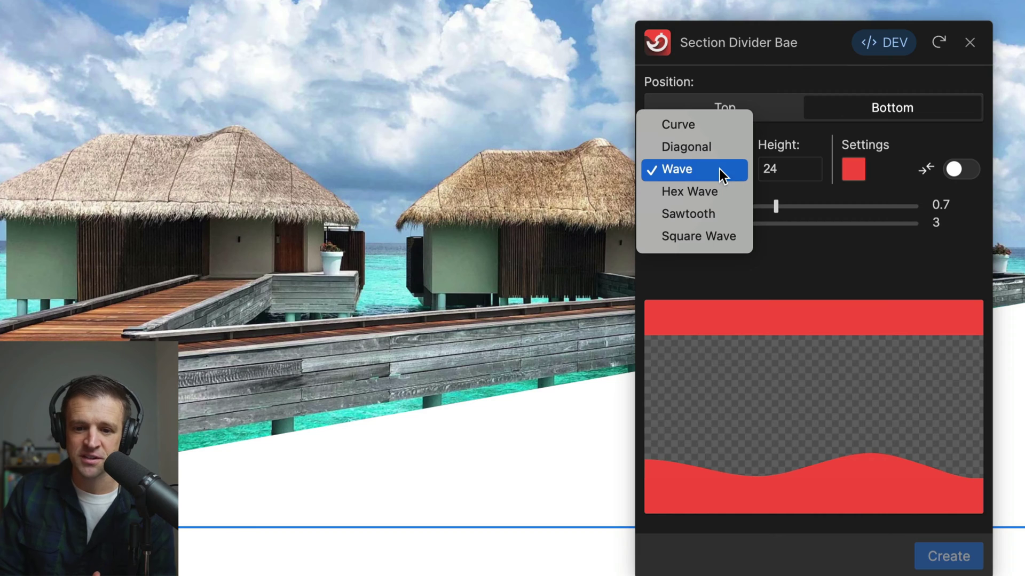
left_click(711, 154)
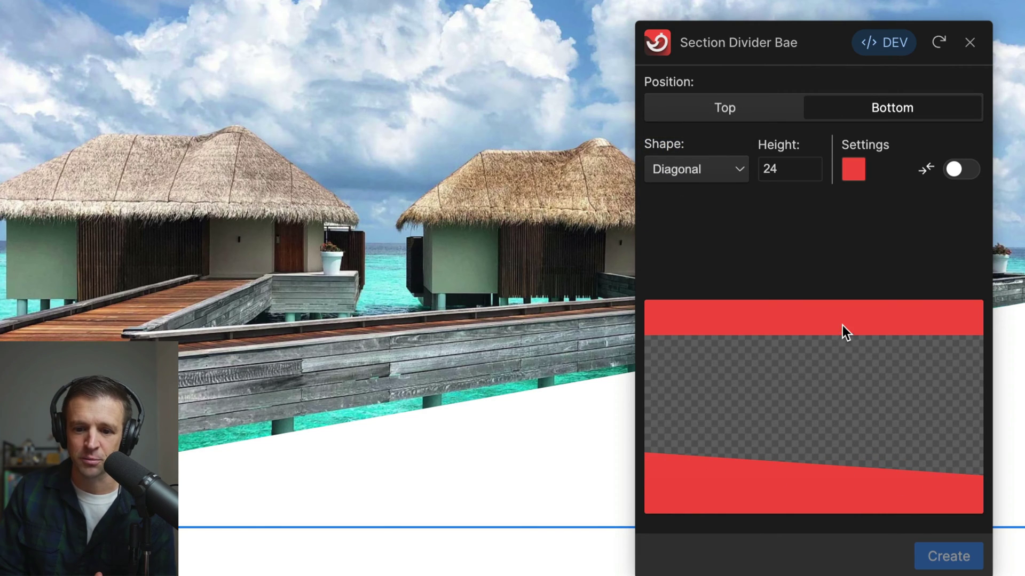
key("BackSpace")
key("BackSpace")
type("6")
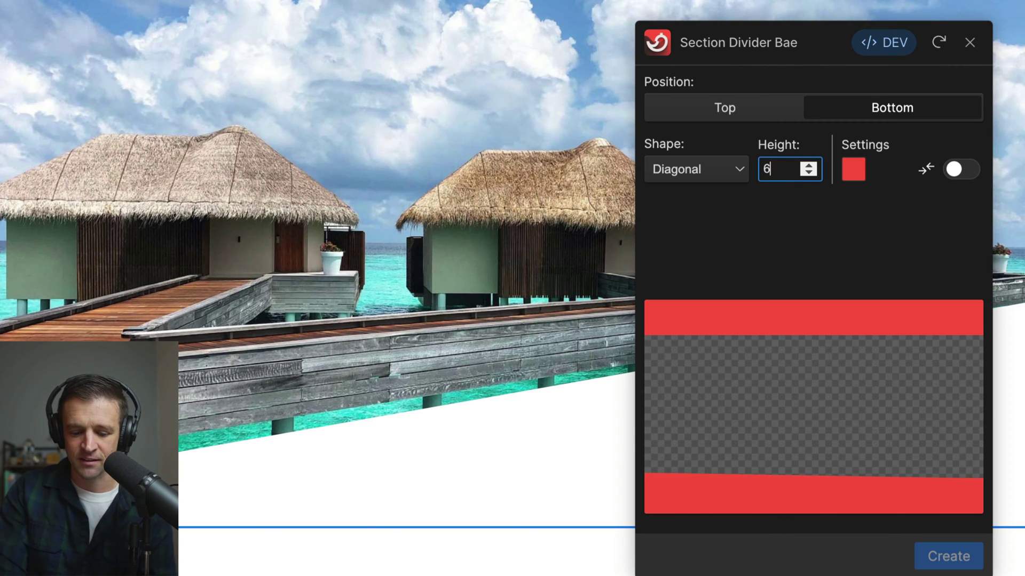
type("0")
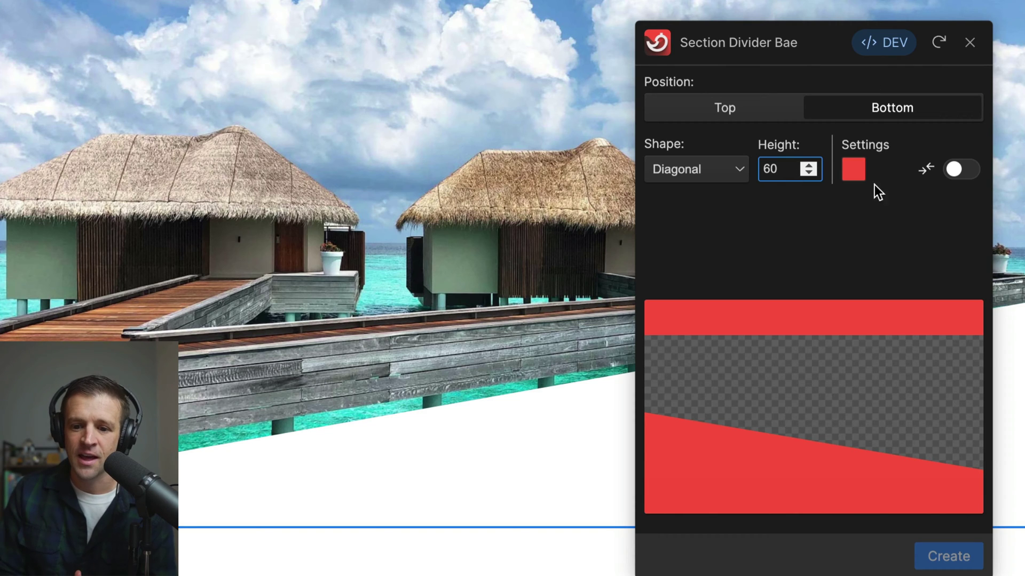
Step: Eyedrop the white page background as the divider colour and flip the slope
left_click(859, 172)
left_click(865, 361)
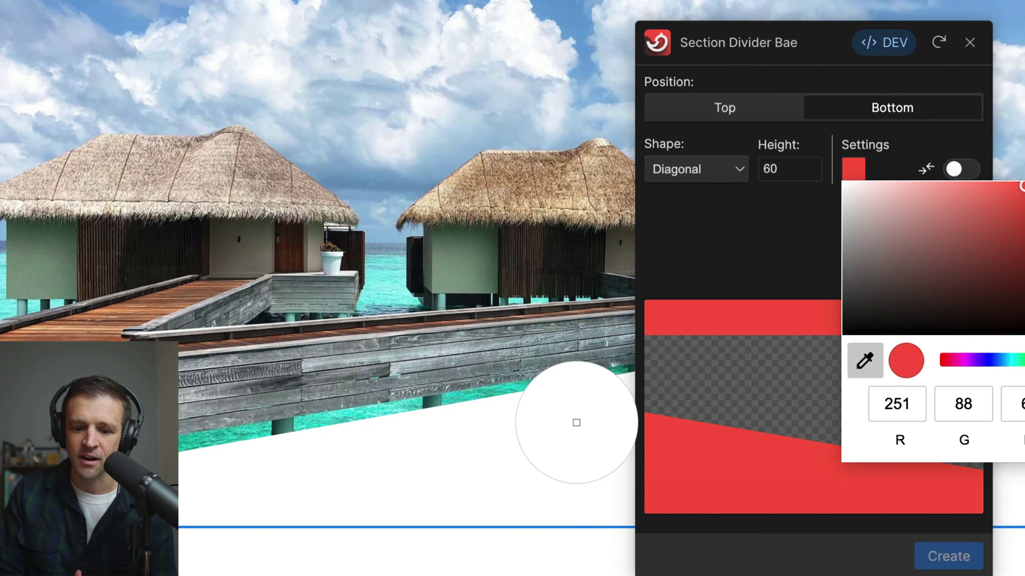
left_click(473, 567)
left_click(751, 241)
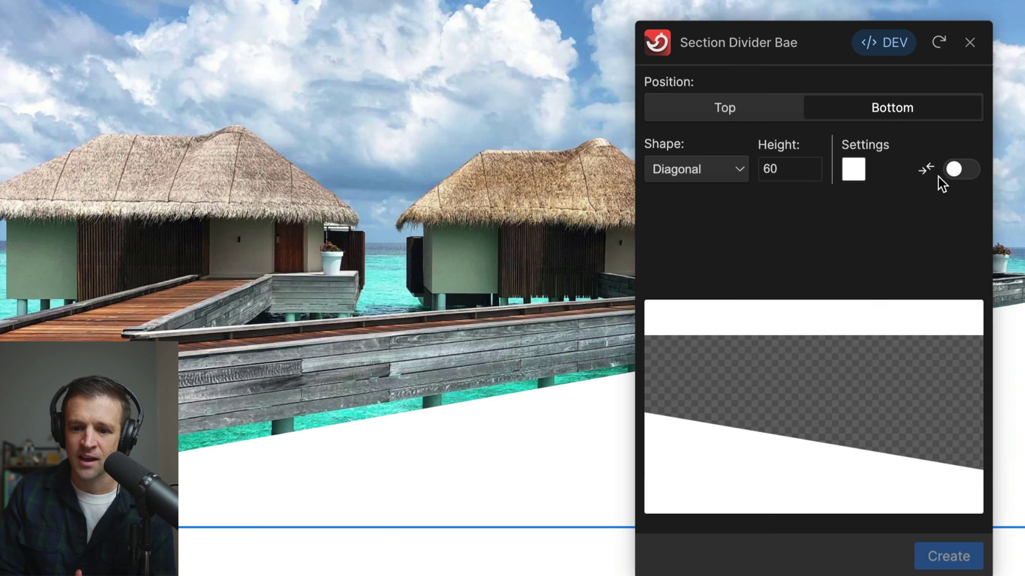
left_click(953, 170)
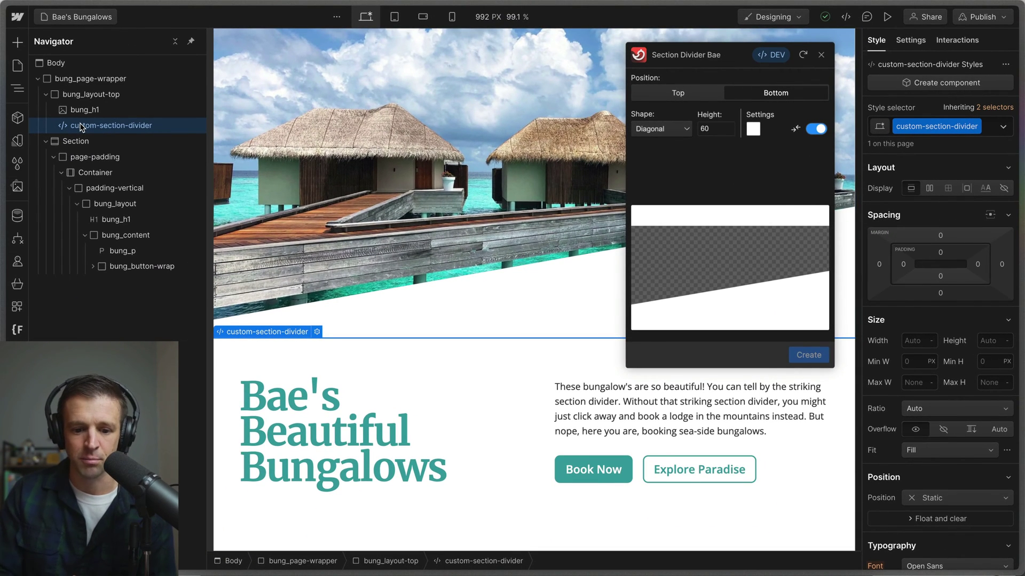
Step: Delete the old custom-section-divider and create the white diagonal divider inside bung_layout-top
right_click(136, 127)
left_click(173, 242)
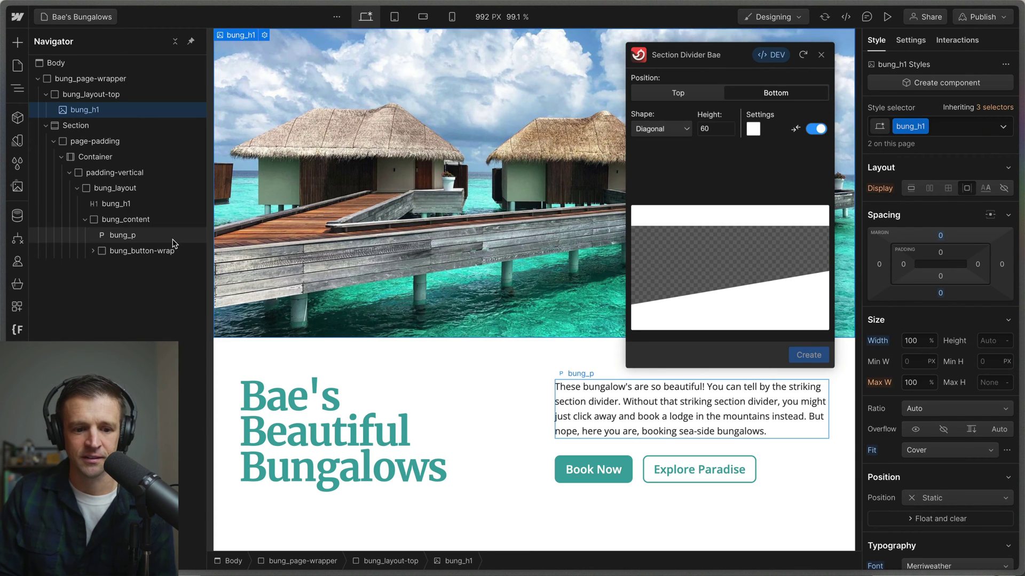
left_click(90, 95)
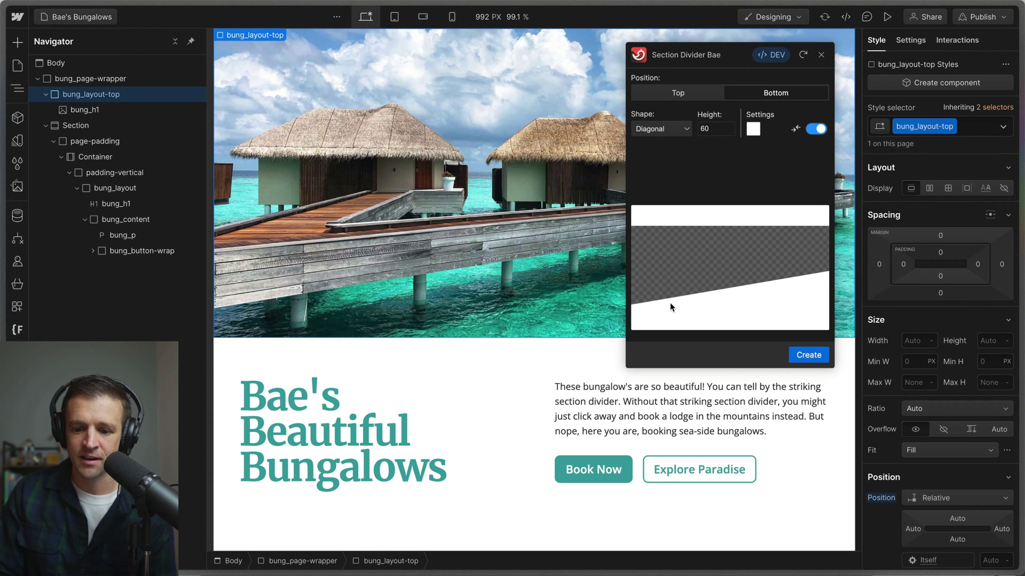
left_click(797, 356)
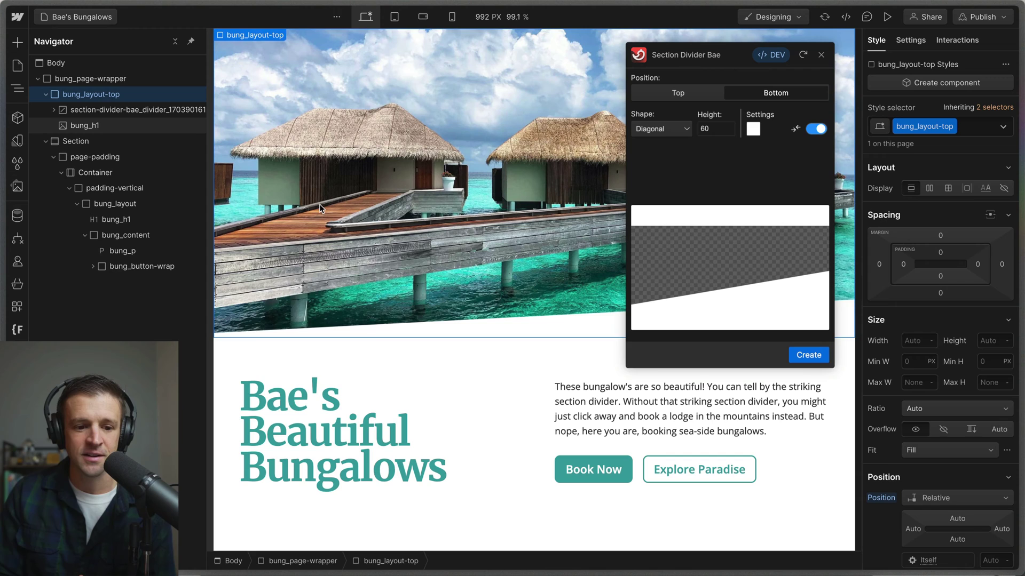
left_click(166, 110)
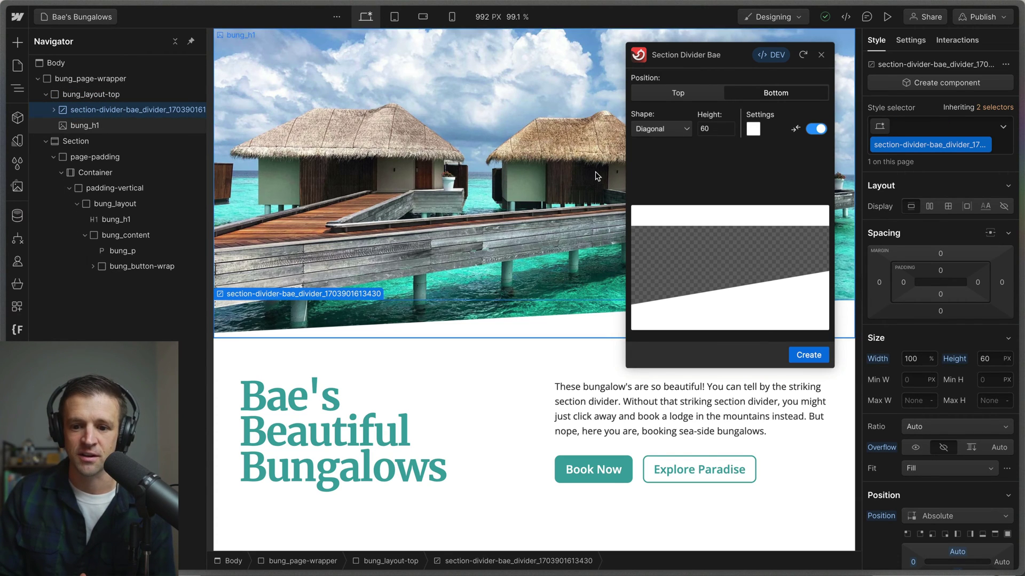
left_click(820, 55)
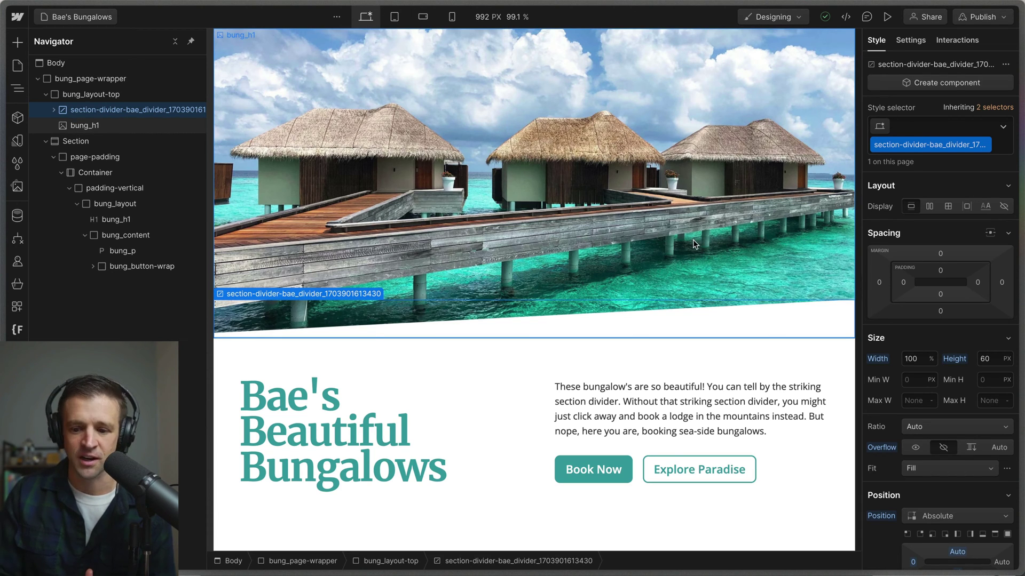
Step: Raise the divider height and preview it at a narrow mobile width
left_click(994, 361)
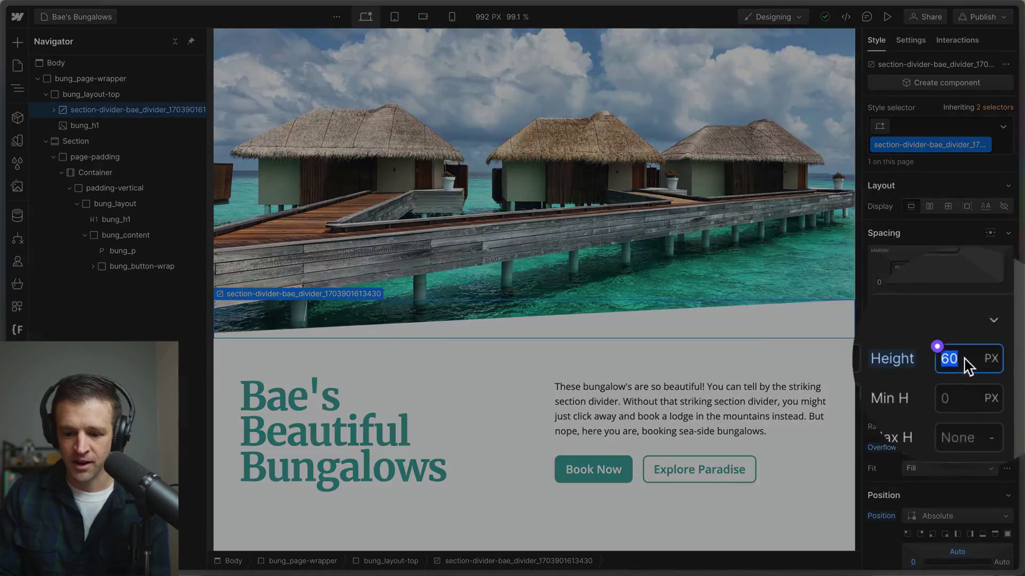
key("shift+Up")
key("shift+Up")
key("shift+Up")
key("shift+Up")
key("shift+Up")
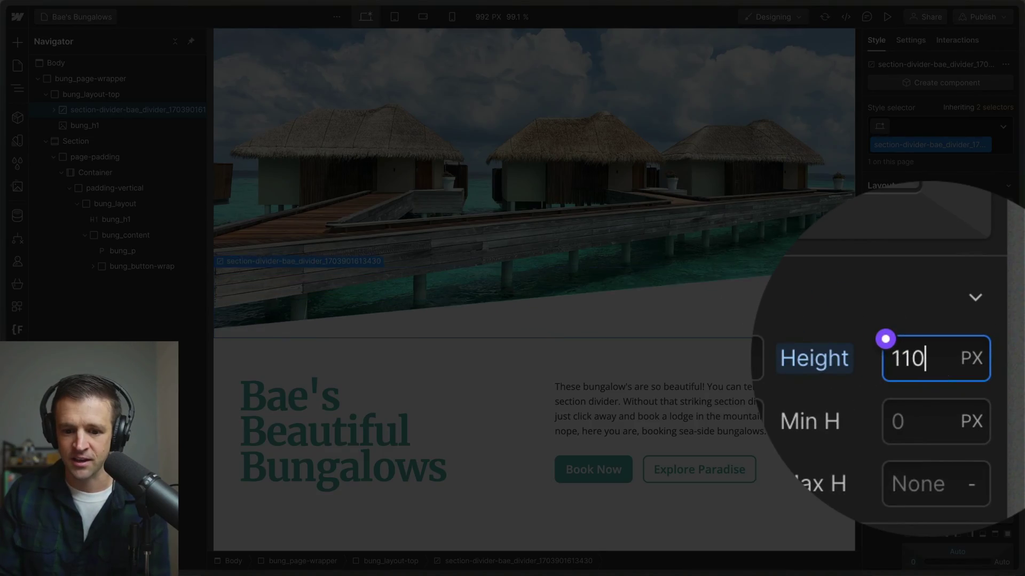
key("shift+Up")
key("shift+Up")
key("shift+Up")
key("shift+Up")
key("shift+Up")
key("shift+Up")
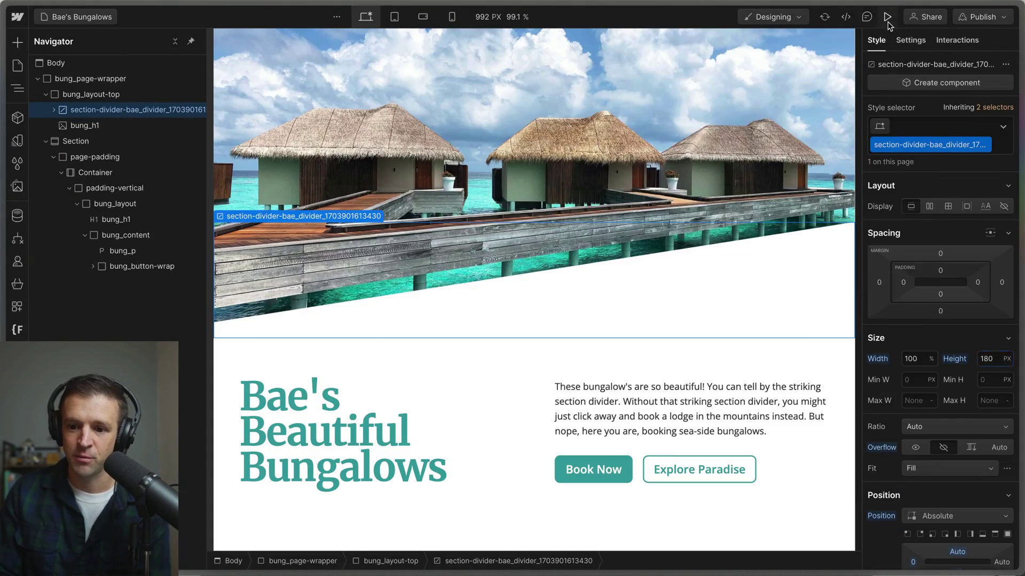
left_click(887, 19)
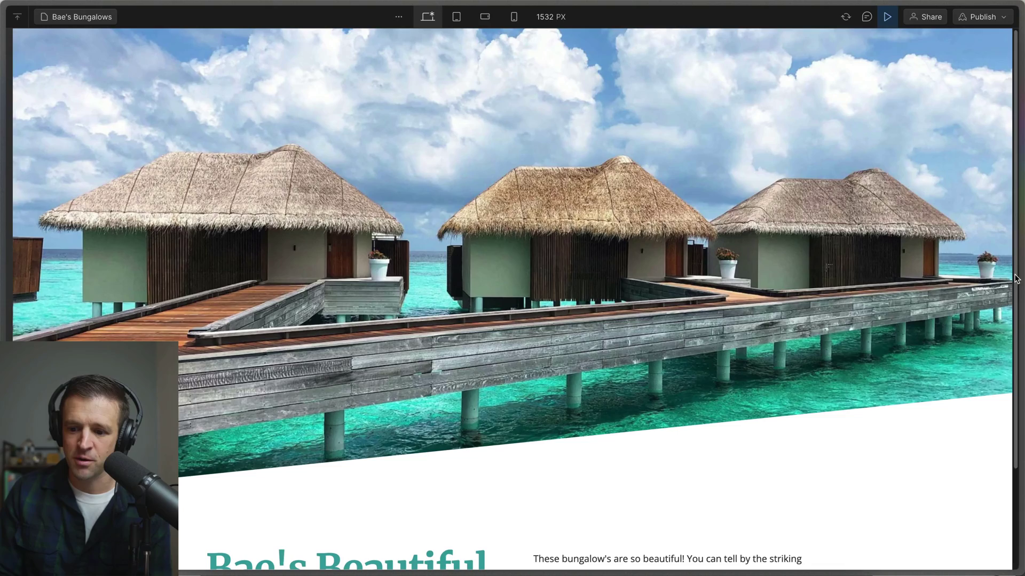
mouse_move(1015, 278)
left_mouse_down()
mouse_move(708, 239)
mouse_move(928, 274)
mouse_move(884, 271)
left_mouse_up()
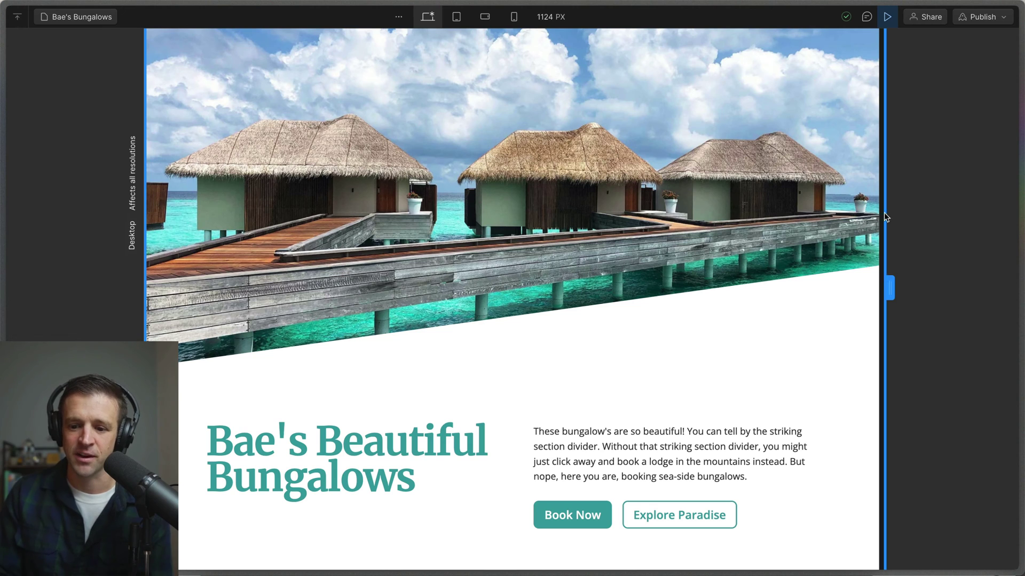
left_click(887, 17)
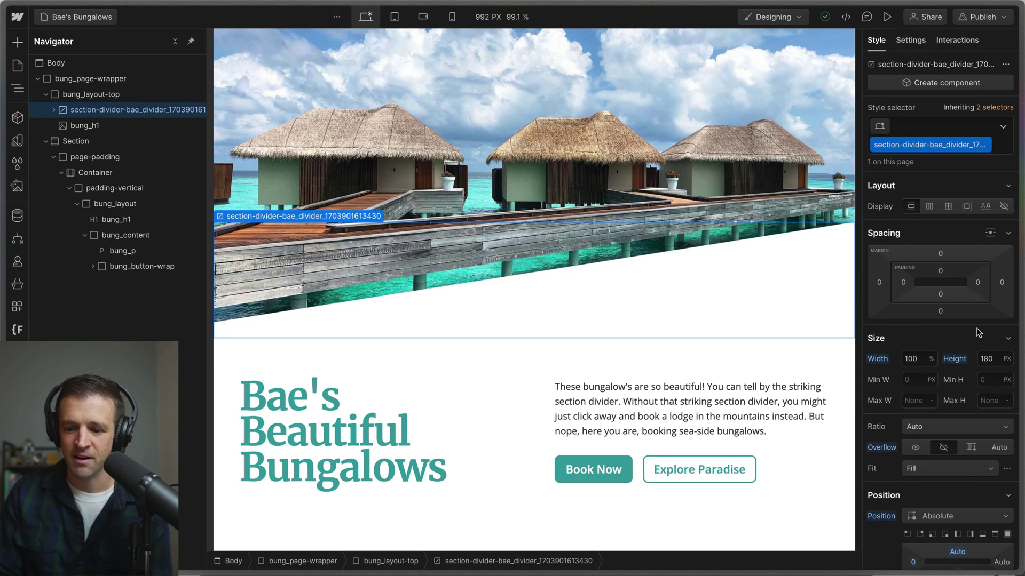
type("17vw")
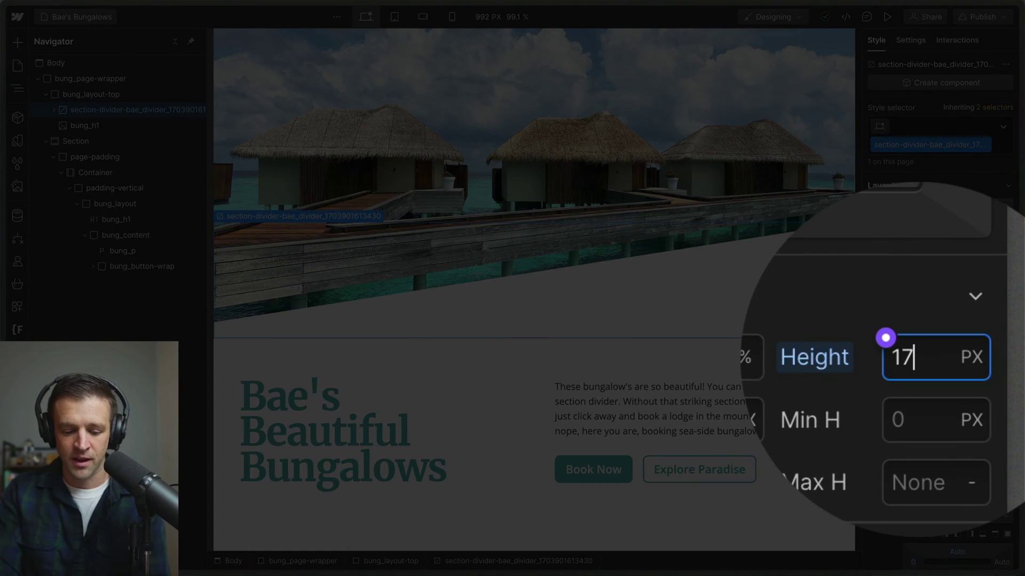
Step: Set the divider height to 17 vw and preview at tablet width
key("Return")
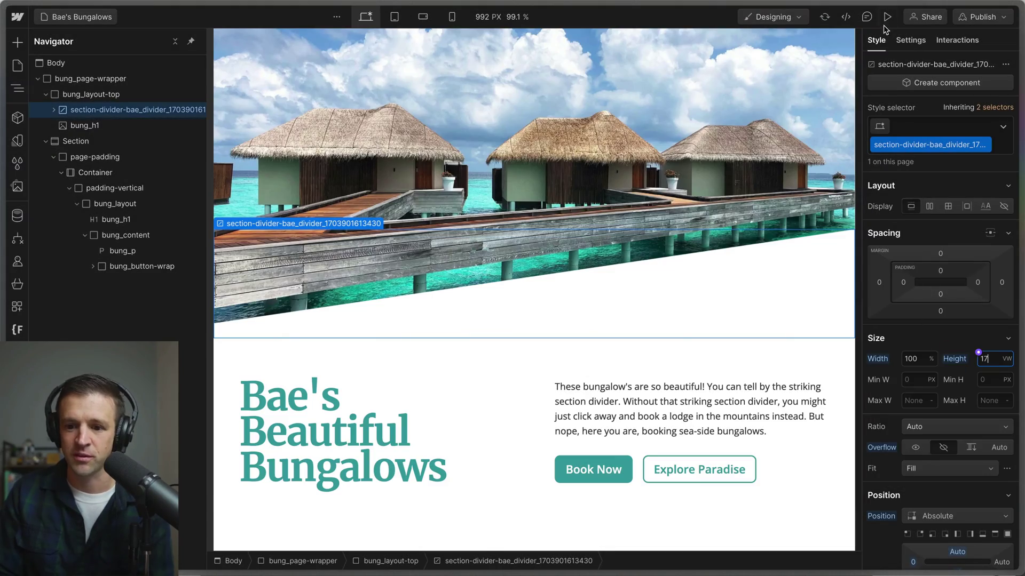
left_click(886, 17)
mouse_move(1019, 286)
left_mouse_down()
mouse_move(613, 280)
mouse_move(942, 288)
left_mouse_up()
left_click(888, 17)
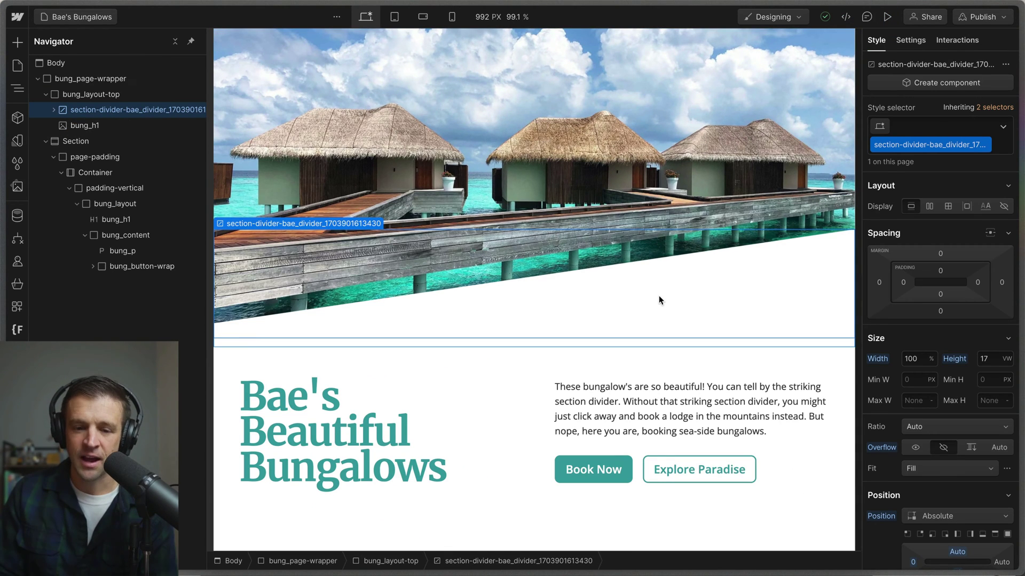
scroll(897, 318, "down", 1)
scroll(897, 318, "down", 2)
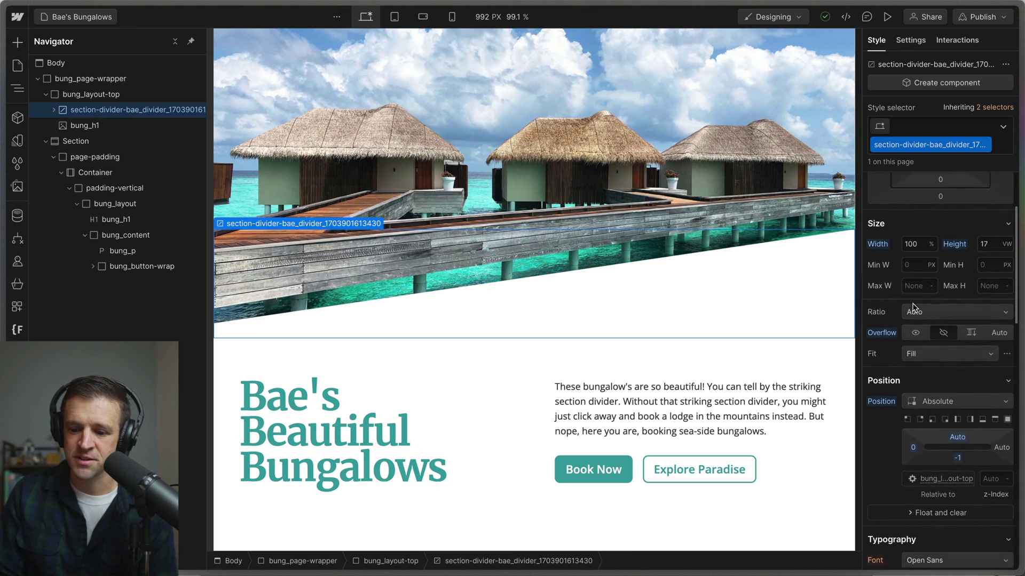
scroll(897, 318, "down", 1)
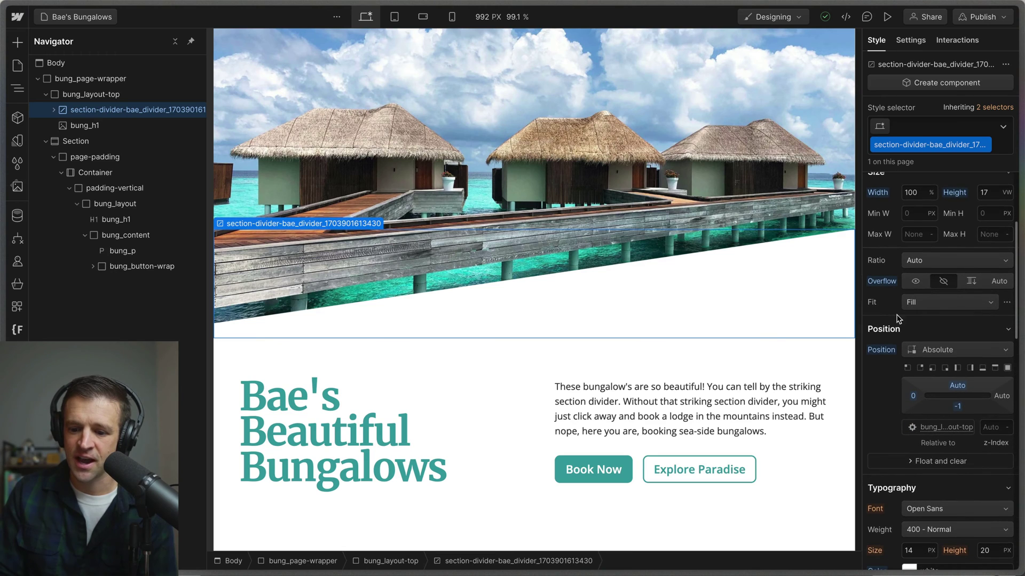
left_click(959, 408)
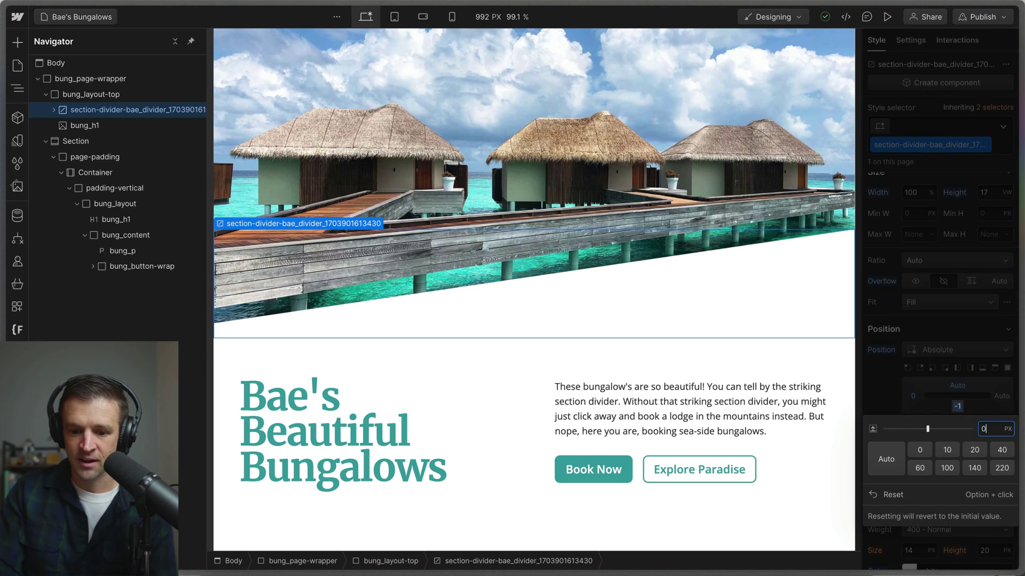
left_click(696, 401)
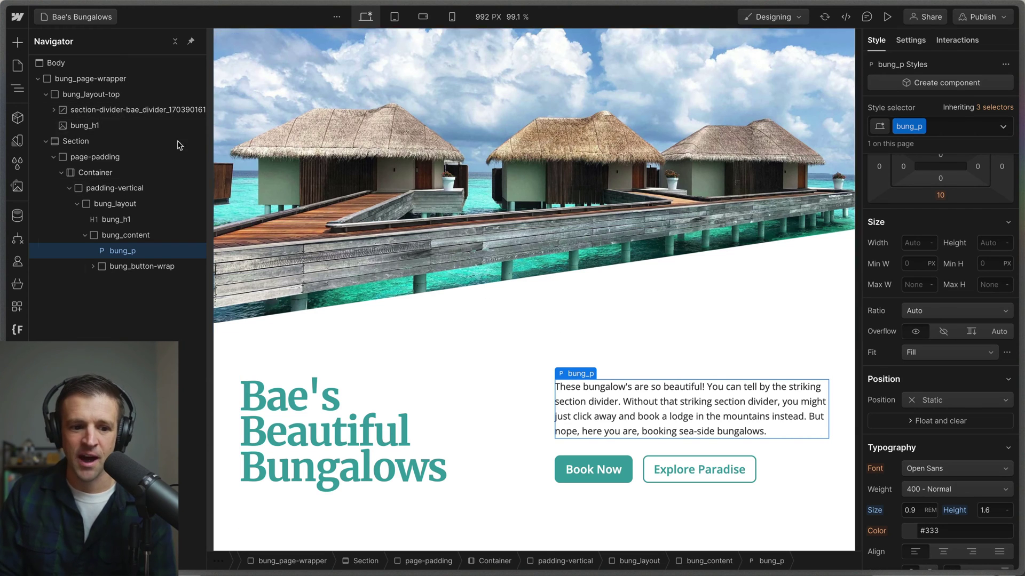
left_click(712, 296)
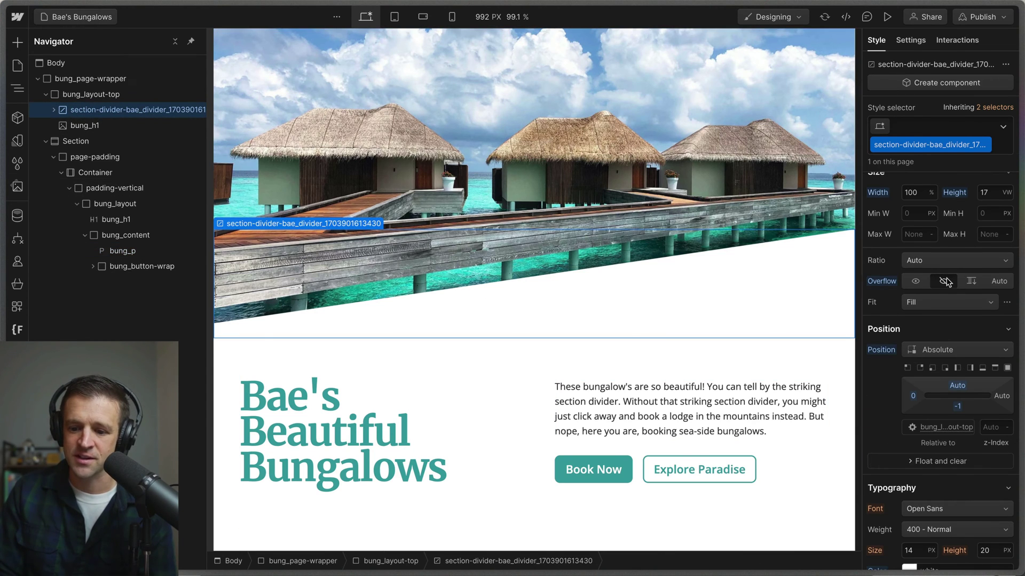
scroll(920, 273, "down", 5)
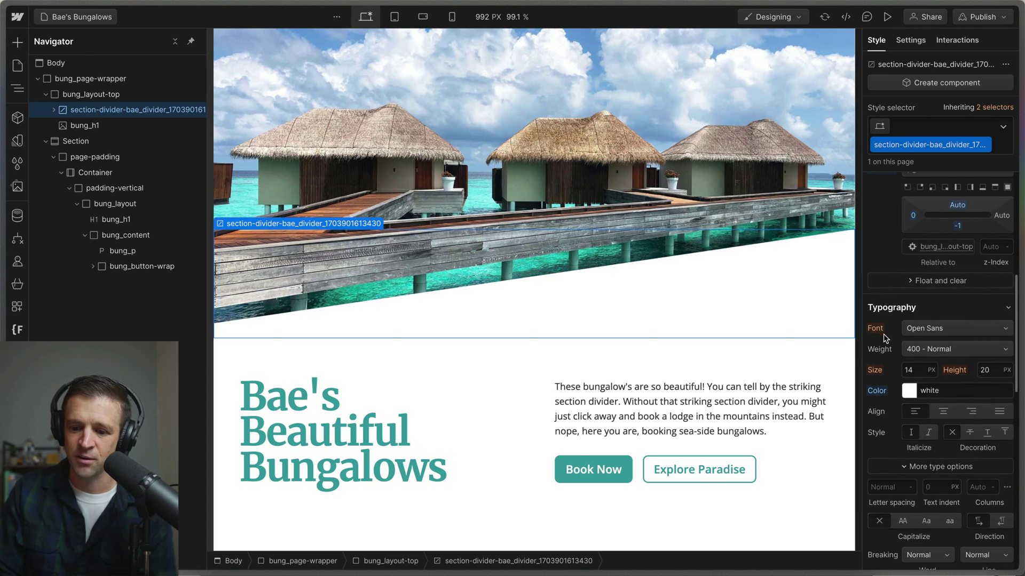
left_click(910, 393)
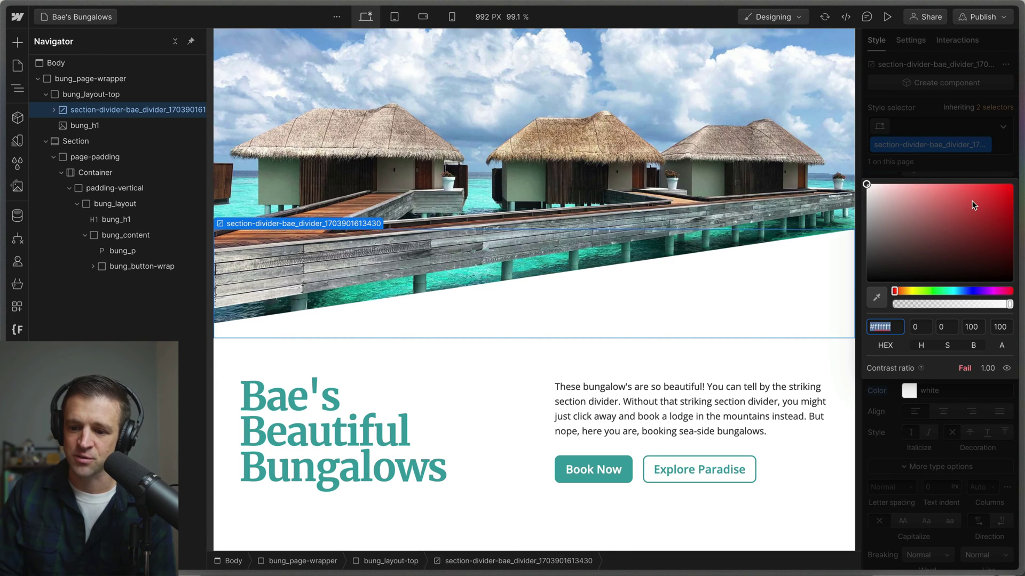
left_click_drag(974, 206, 1019, 189)
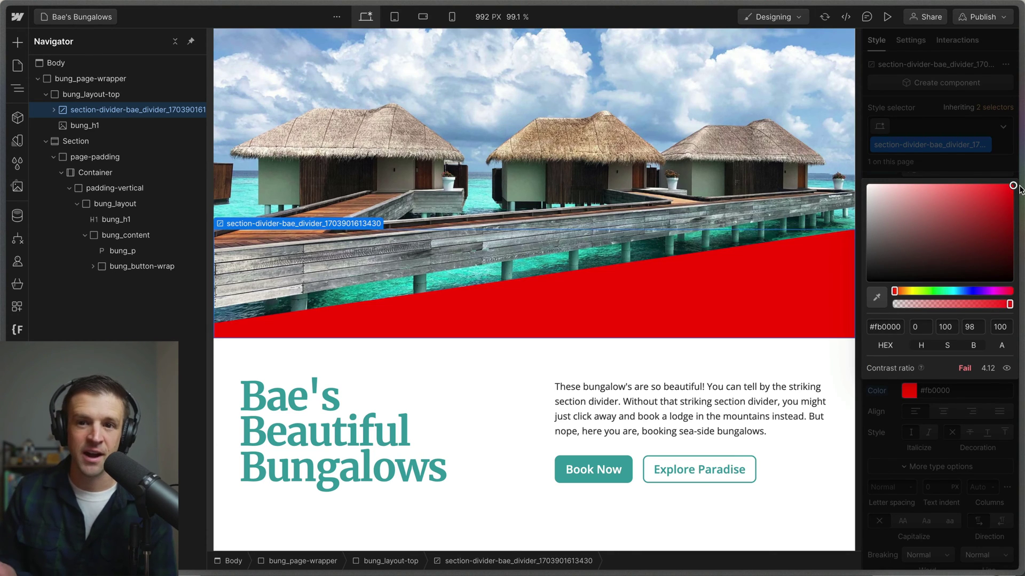
left_click(990, 147)
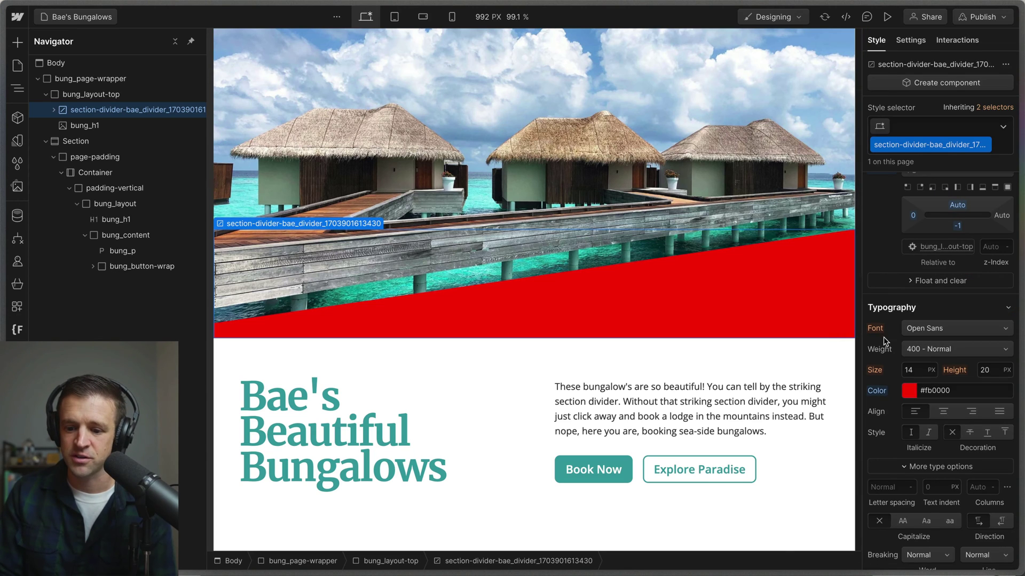
left_click(877, 392, "alt")
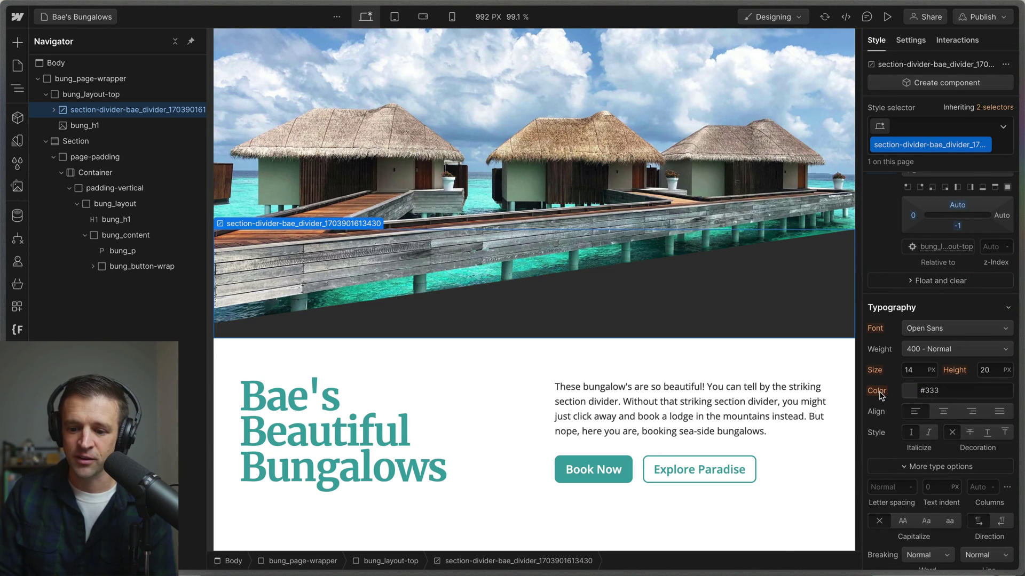
left_click(908, 390)
left_click_drag(888, 263, 848, 175)
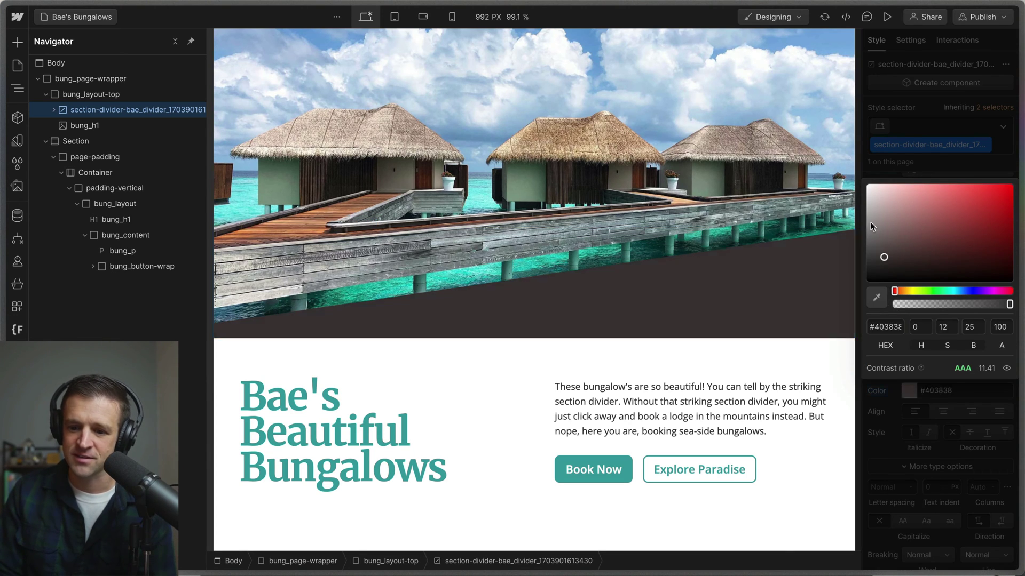
left_click(915, 172)
scroll(942, 368, "down", 5)
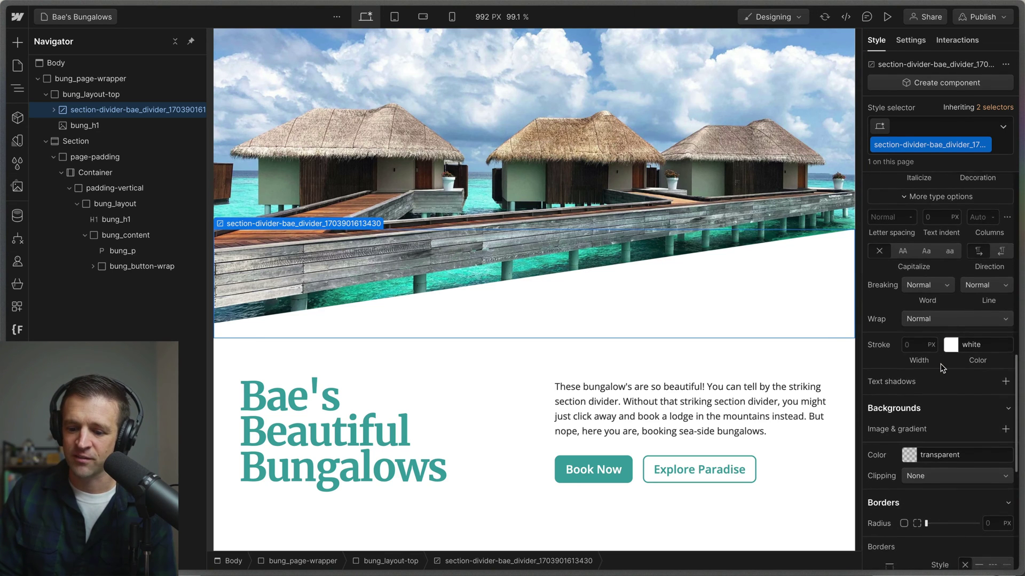
scroll(941, 367, "down", 3)
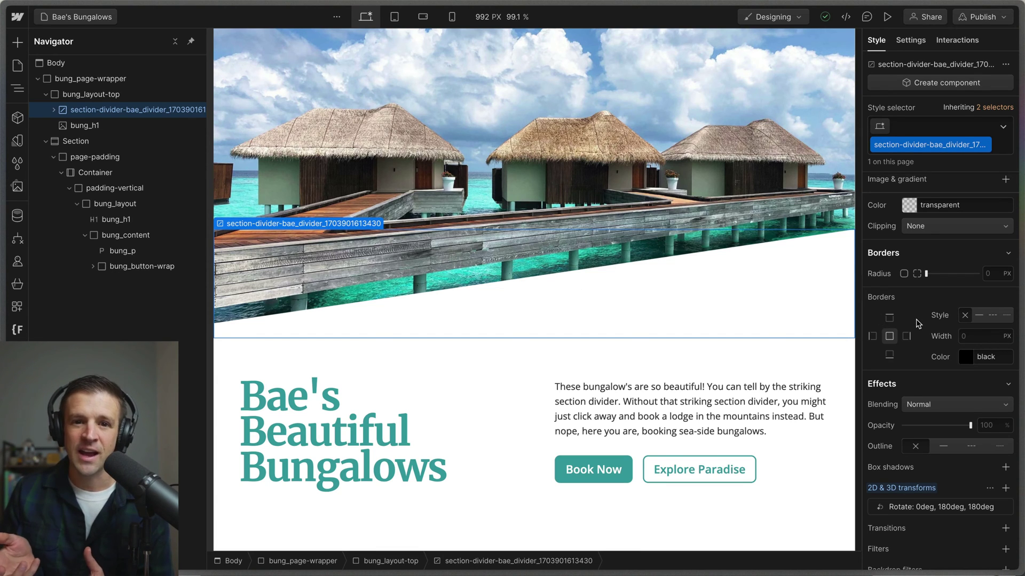
scroll(916, 323, "up", 10)
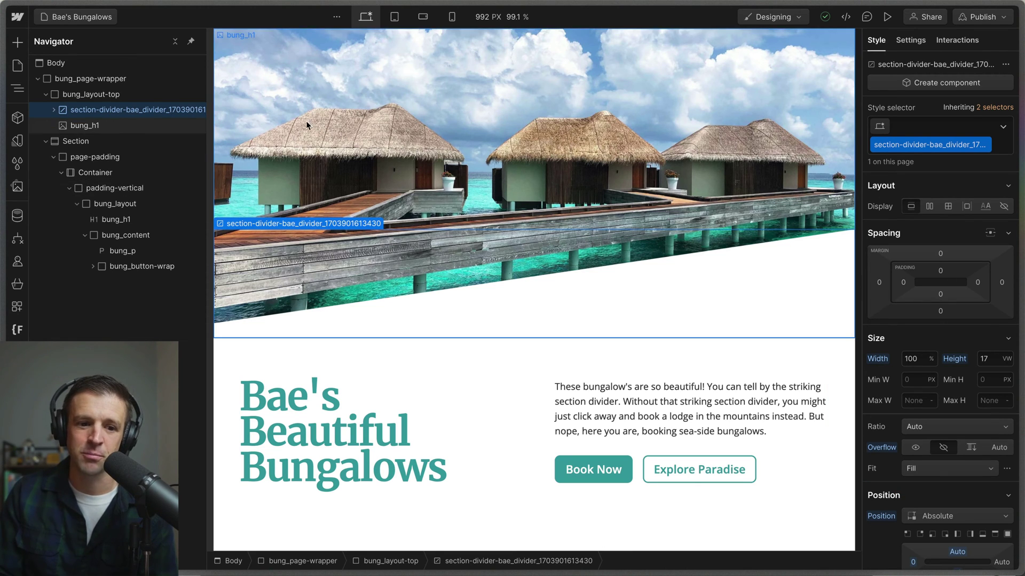
Step: Switch to the Bae's Burgers page and set burg_layout's Position to Static
left_click(90, 19)
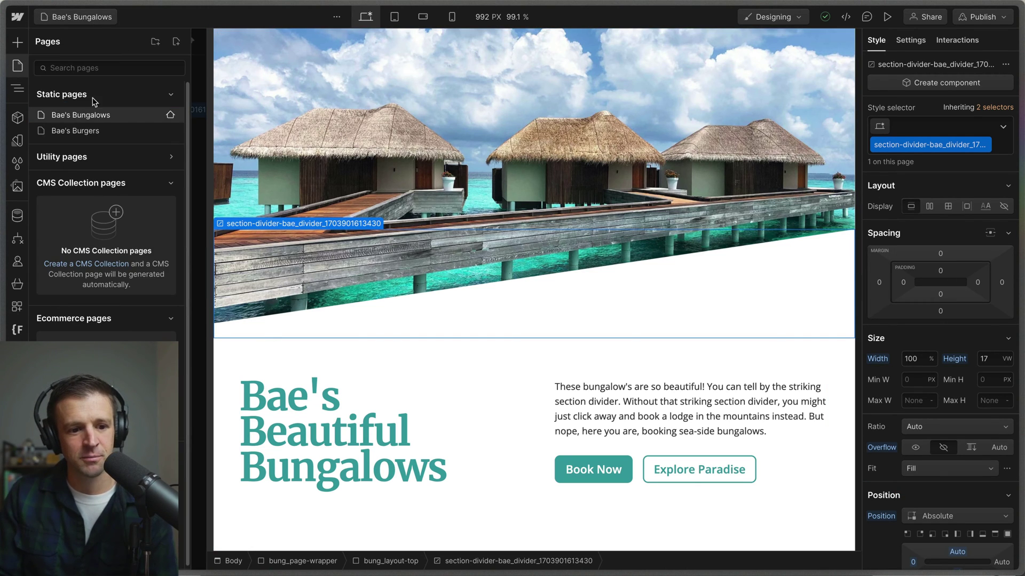
left_click(101, 129)
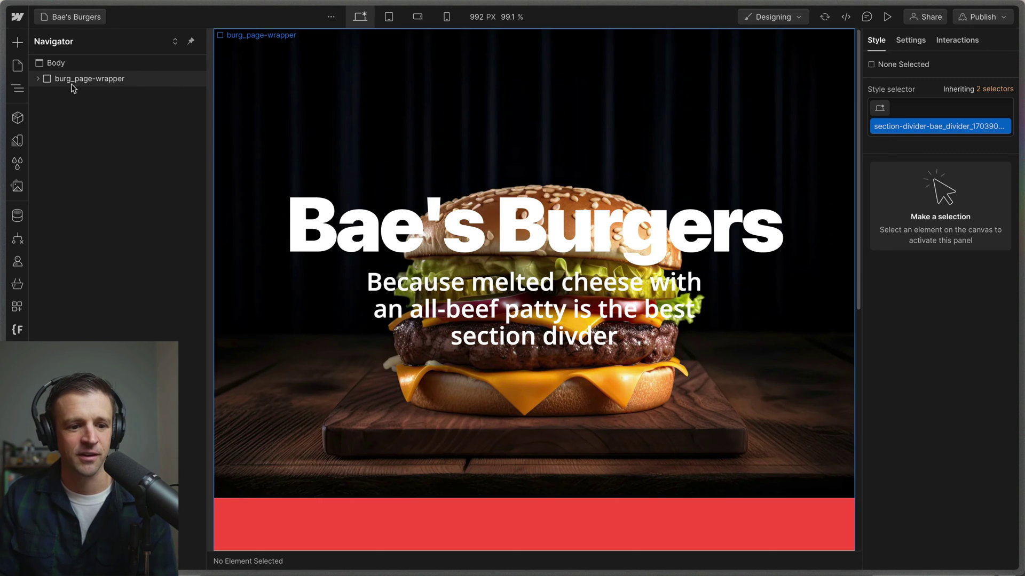
left_click(323, 120)
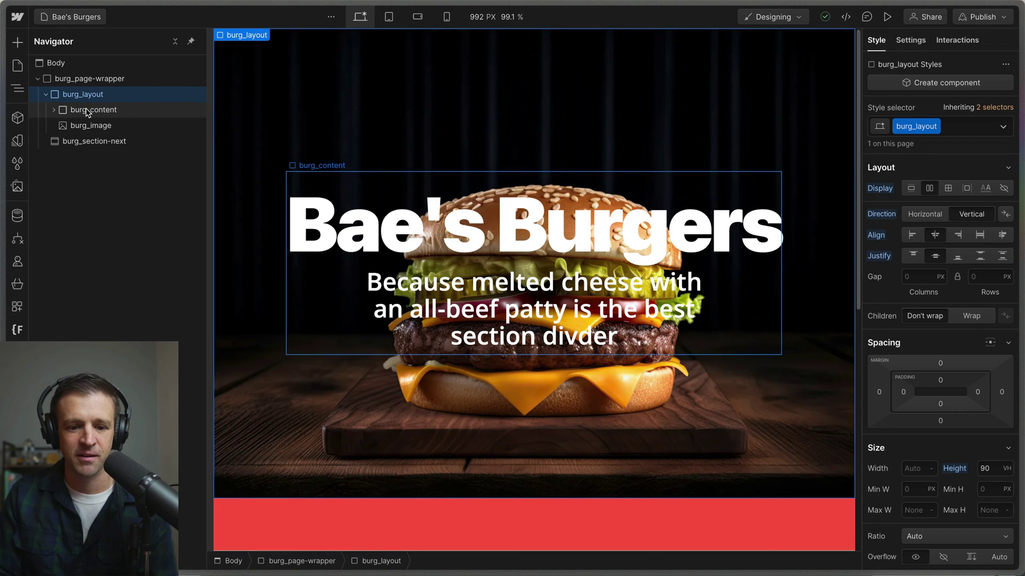
left_click(86, 112)
left_click(88, 99)
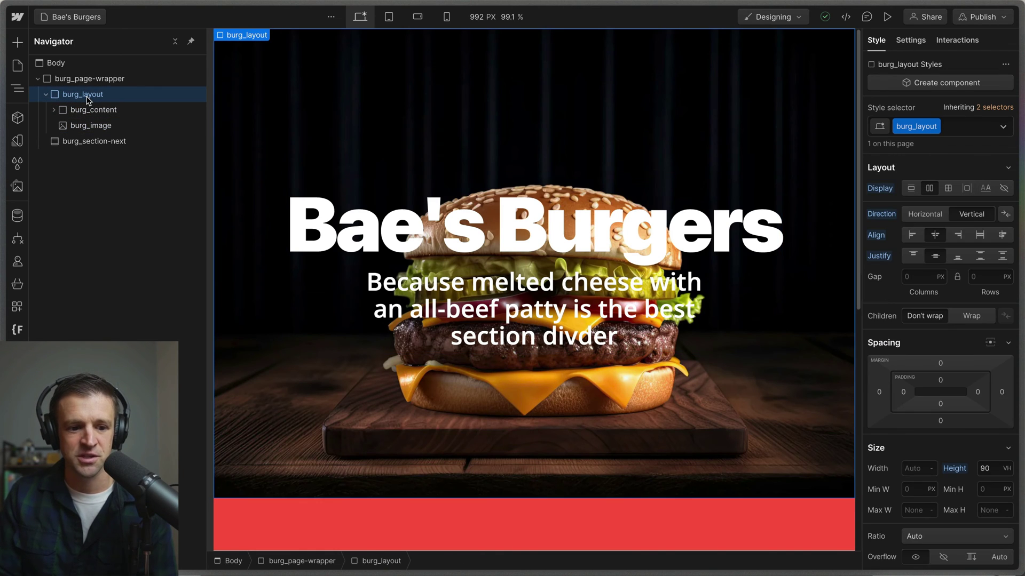
scroll(913, 300, "down", 5)
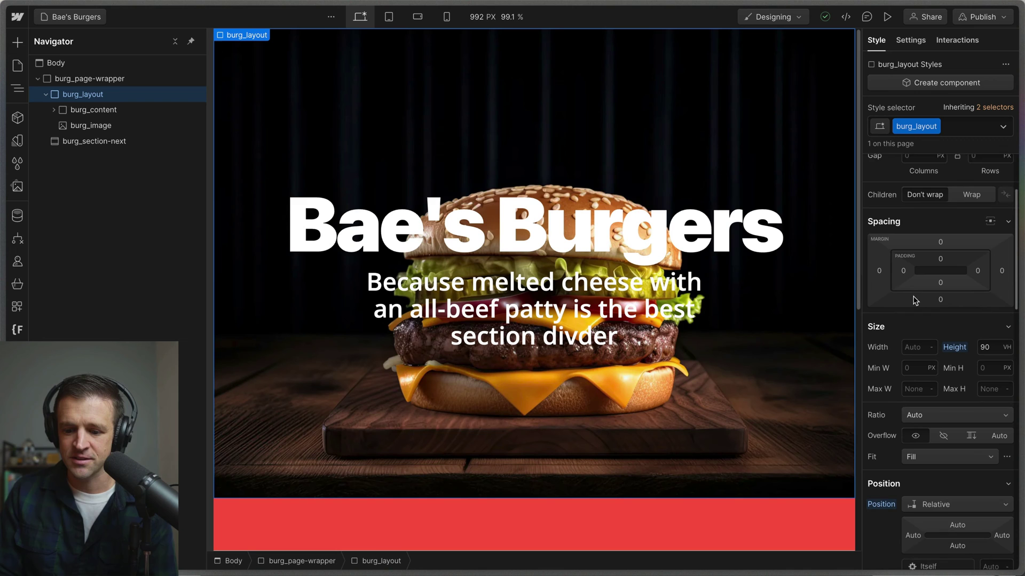
left_click(881, 497, "alt")
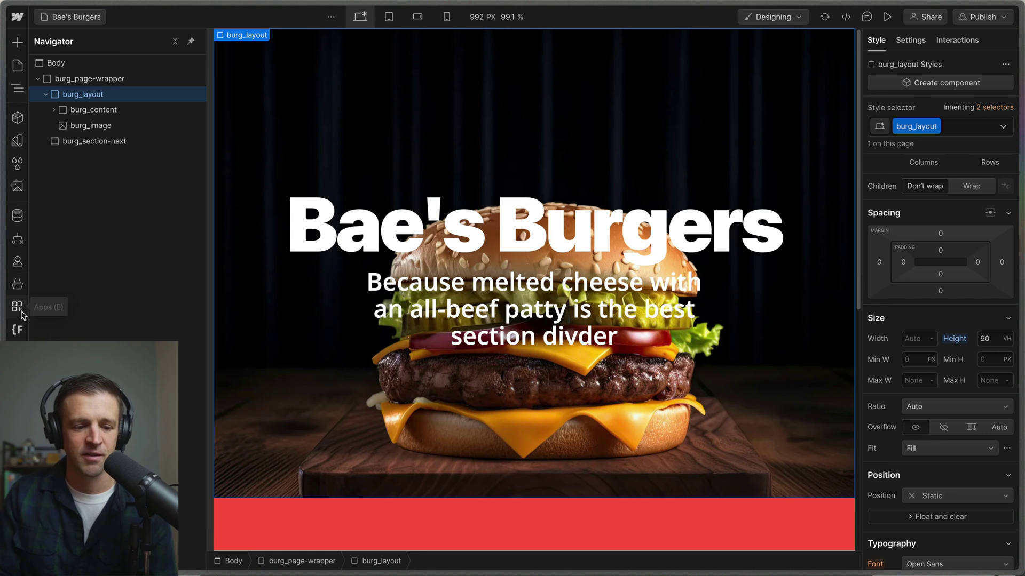
Step: Create a top Sawtooth divider with about 38 wave points in burg_layout
left_click(18, 307)
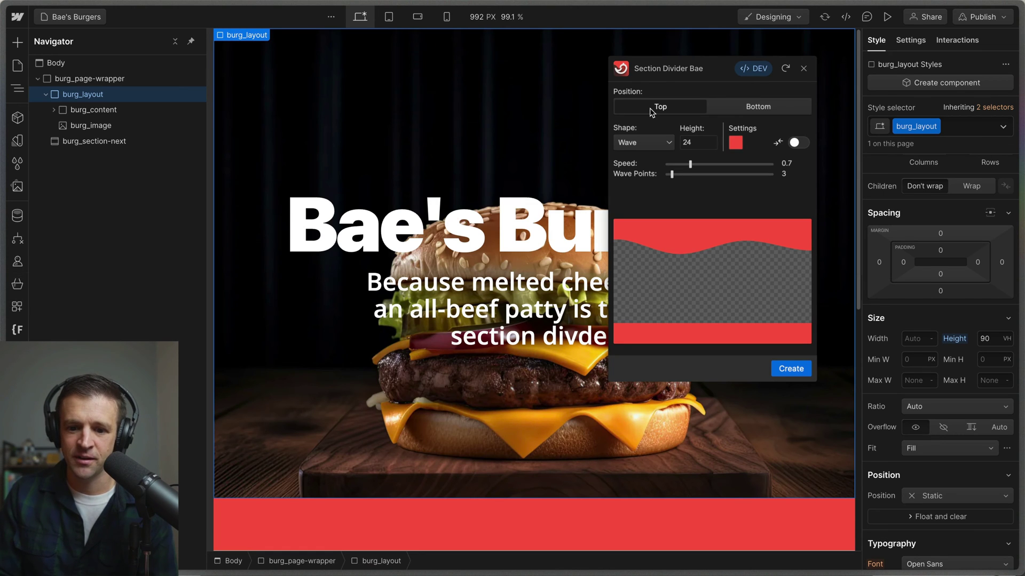
left_click(647, 150)
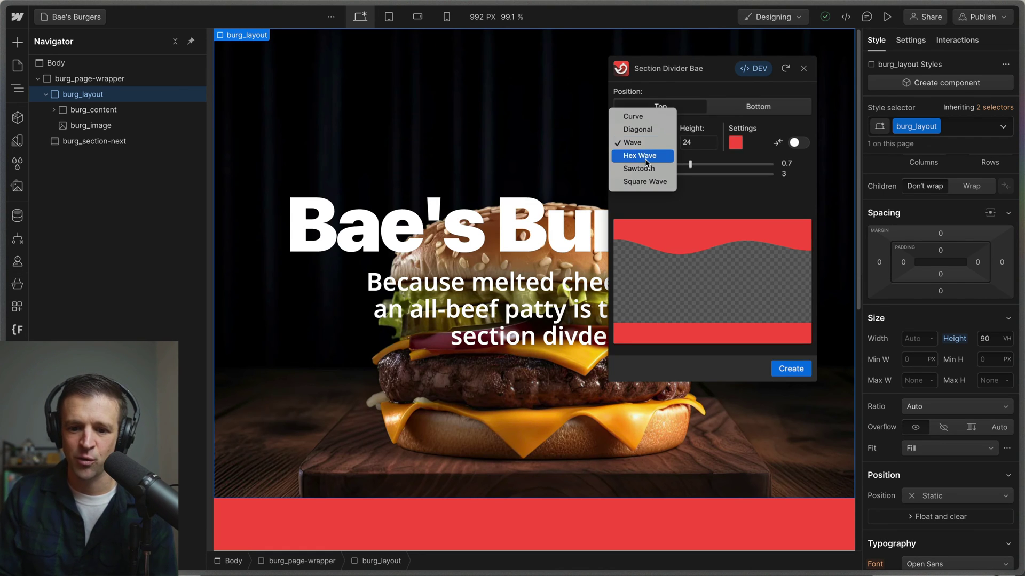
left_click(646, 168)
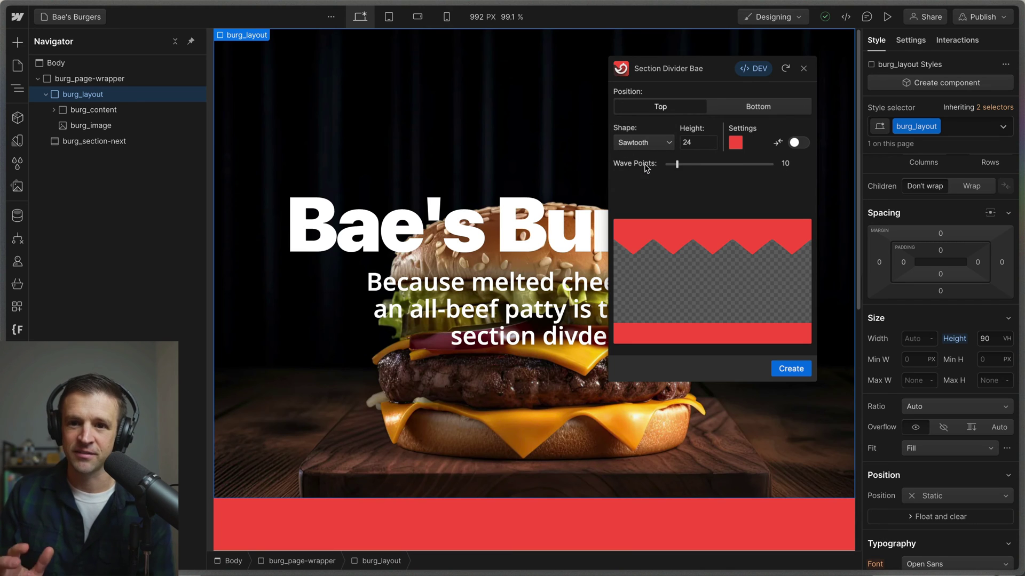
left_click_drag(678, 165, 707, 165)
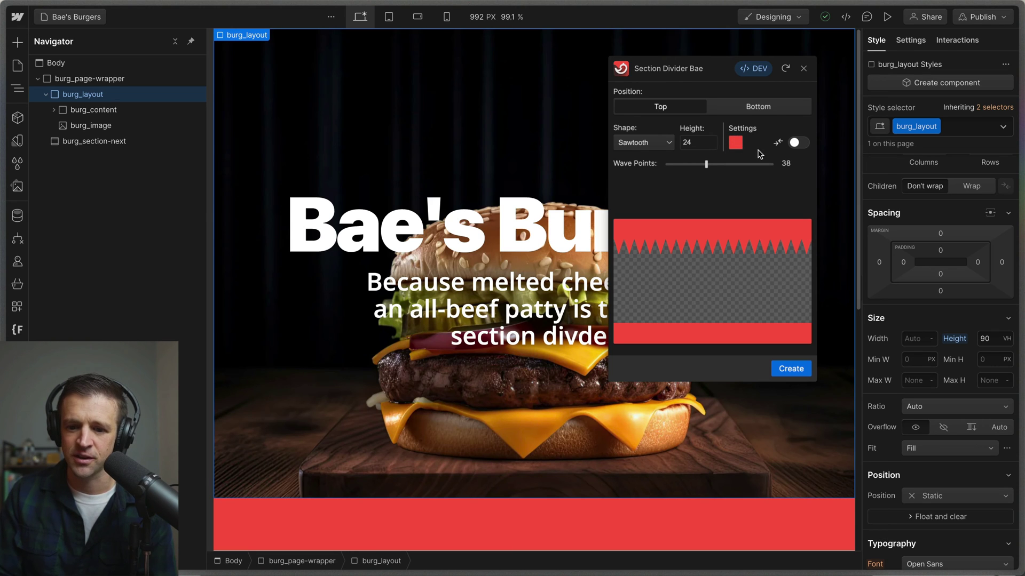
left_click(791, 368)
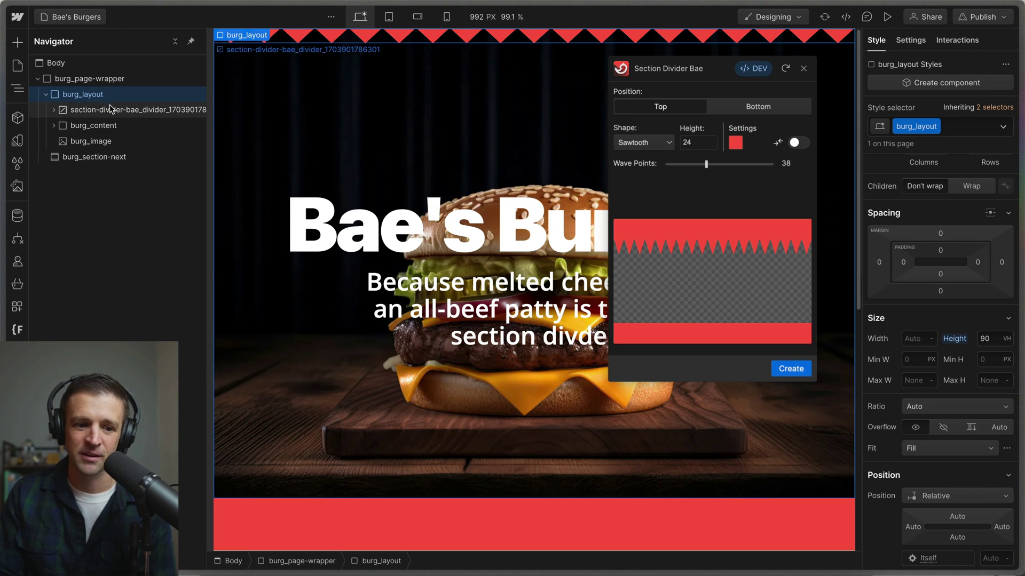
left_click(153, 109)
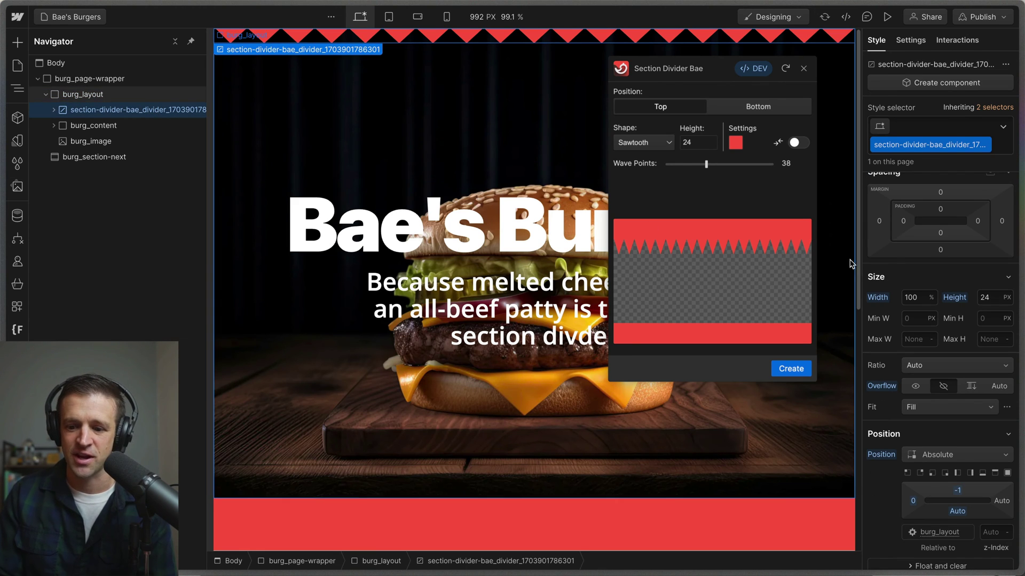
Step: Make the top sawtooth divider 160 px tall, then reselect burg_layout
key("Up")
key("Up")
key("Up")
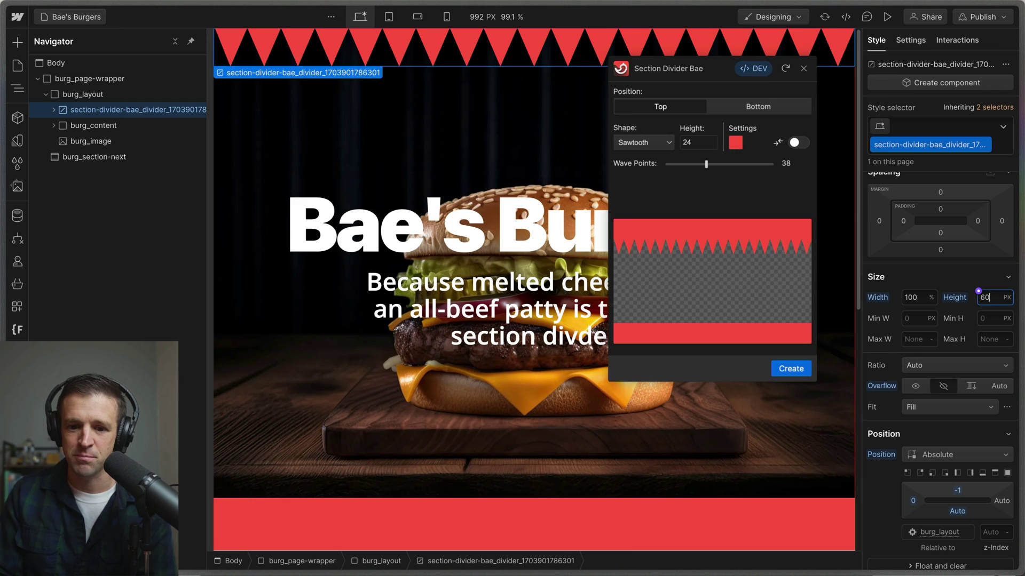
key("Up")
key("Up")
key("Up")
key("Up")
key("Up")
key("Up")
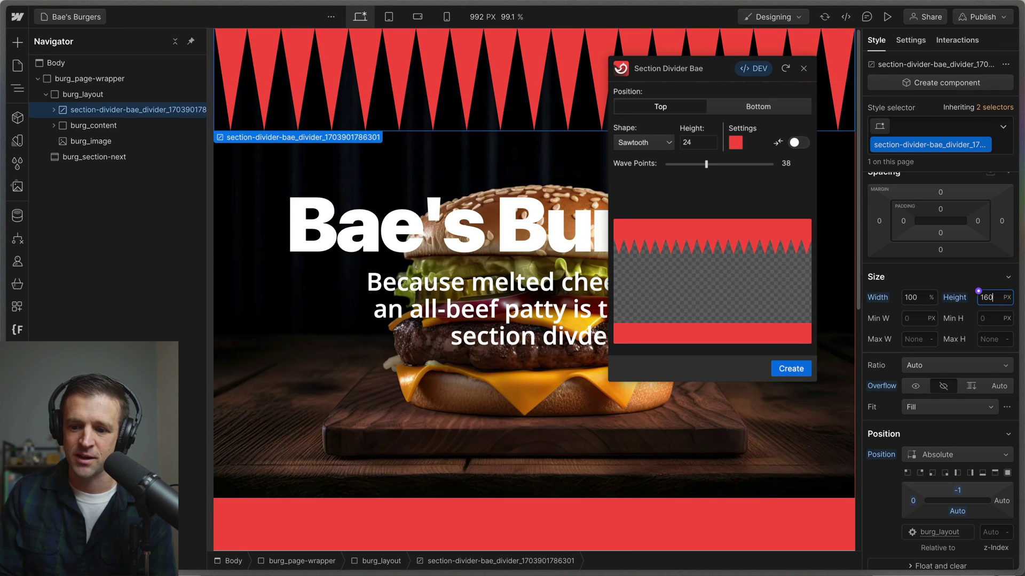
left_click(103, 100)
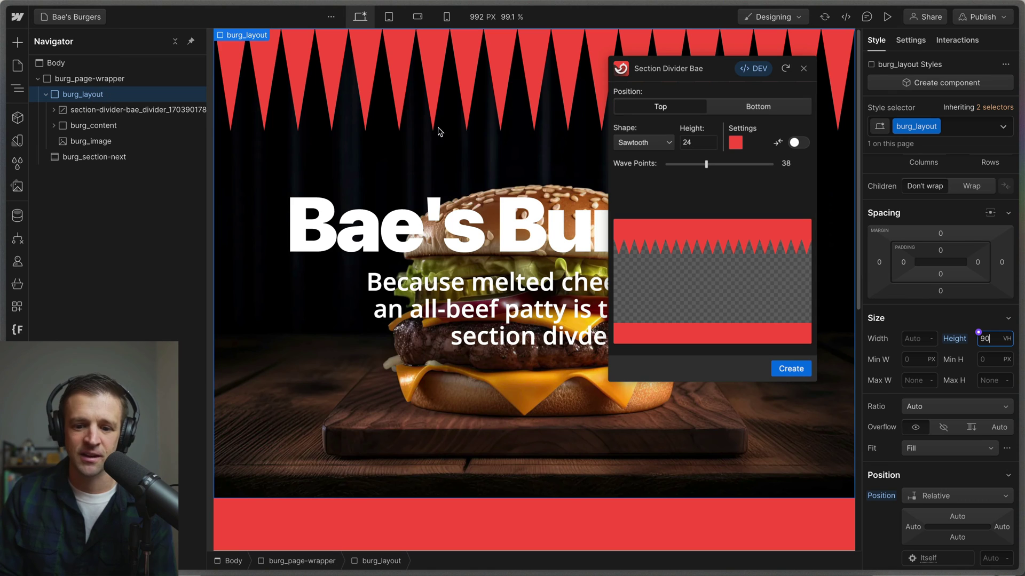
Step: Set the divider to Bottom position and try Curve, then Wave with adjusted points
left_click(744, 106)
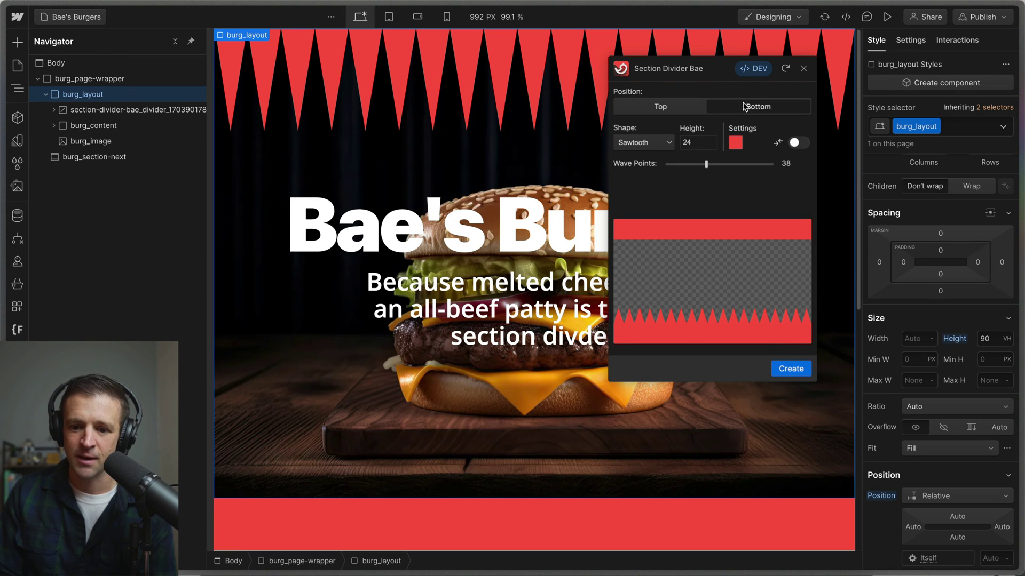
left_click(660, 143)
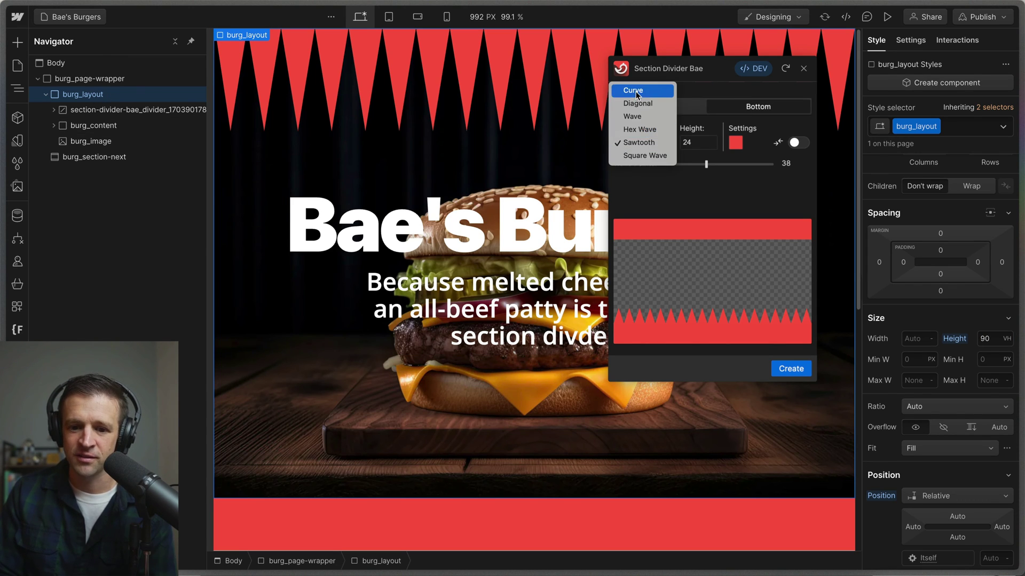
left_click(669, 90)
left_click(648, 145)
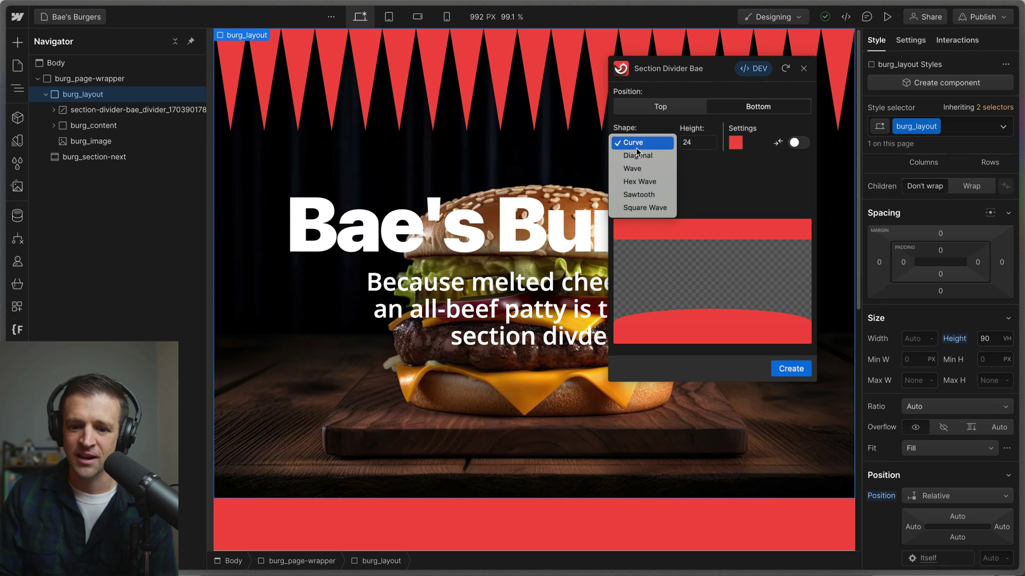
left_click(657, 168)
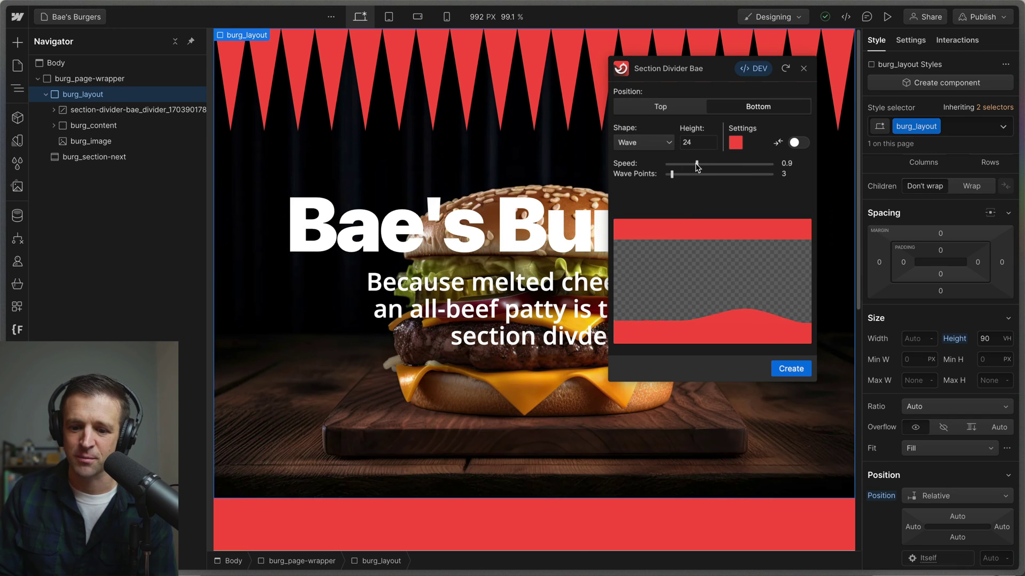
mouse_move(696, 164)
left_mouse_down()
mouse_move(717, 163)
mouse_move(677, 163)
mouse_move(701, 174)
mouse_move(683, 164)
left_mouse_up()
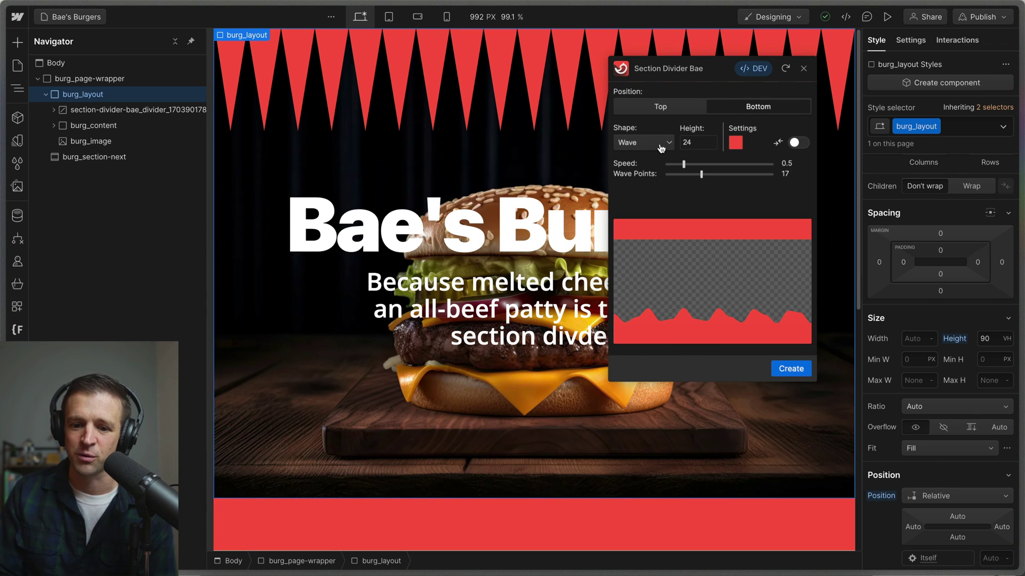
Step: Switch the shape back to Curve and create the bottom divider
left_click(661, 144)
left_click(644, 119)
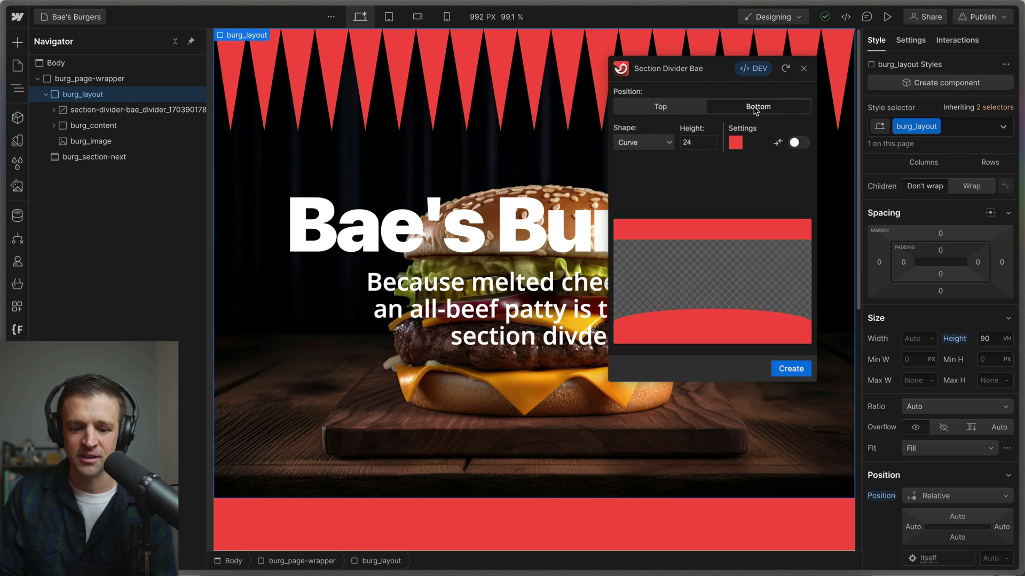
left_click(783, 368)
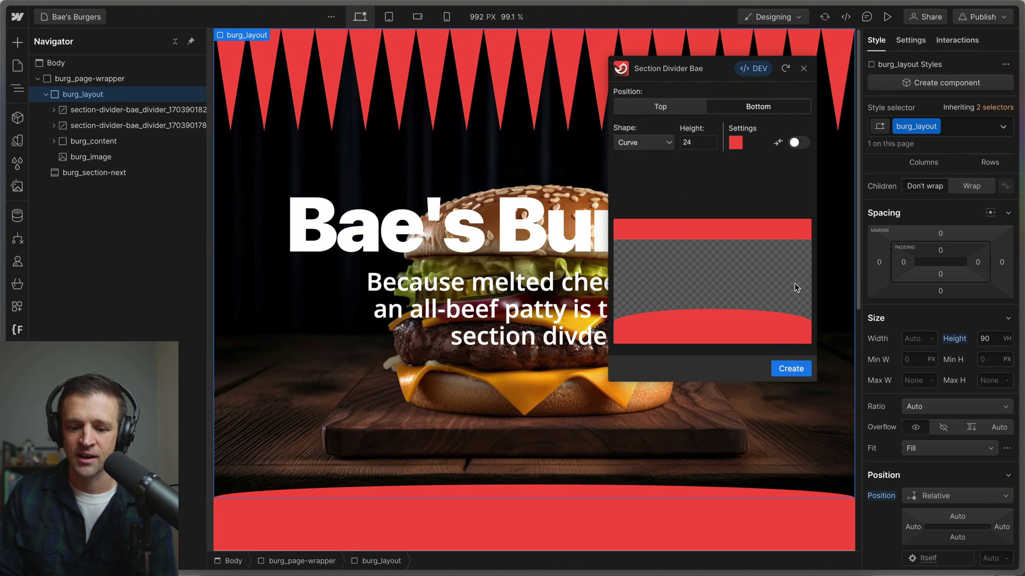
left_click(804, 68)
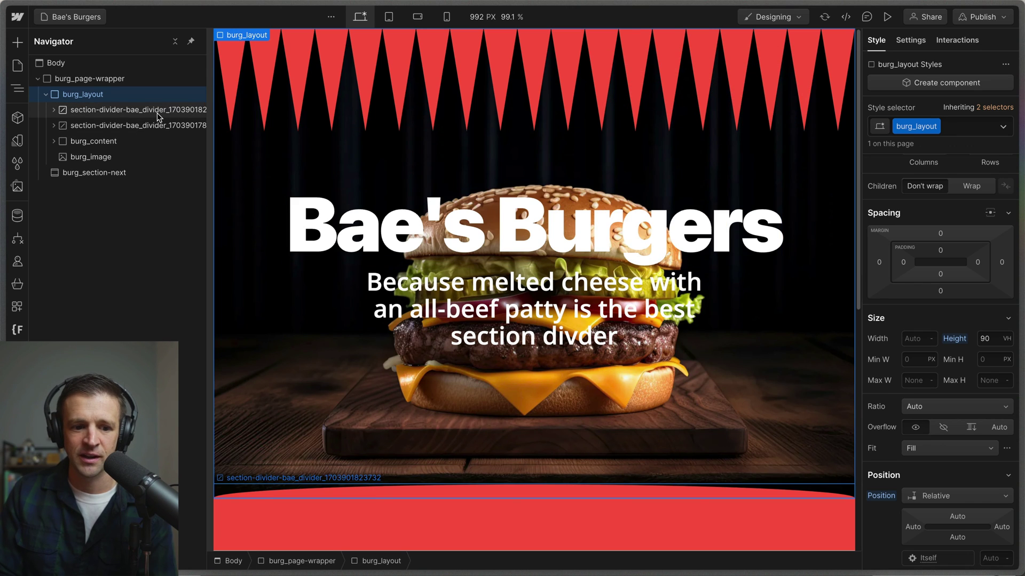
Step: Set the bottom curved divider to 120 px and preview the hero at narrower widths
key("Down")
key("shift+Up")
key("shift+Up")
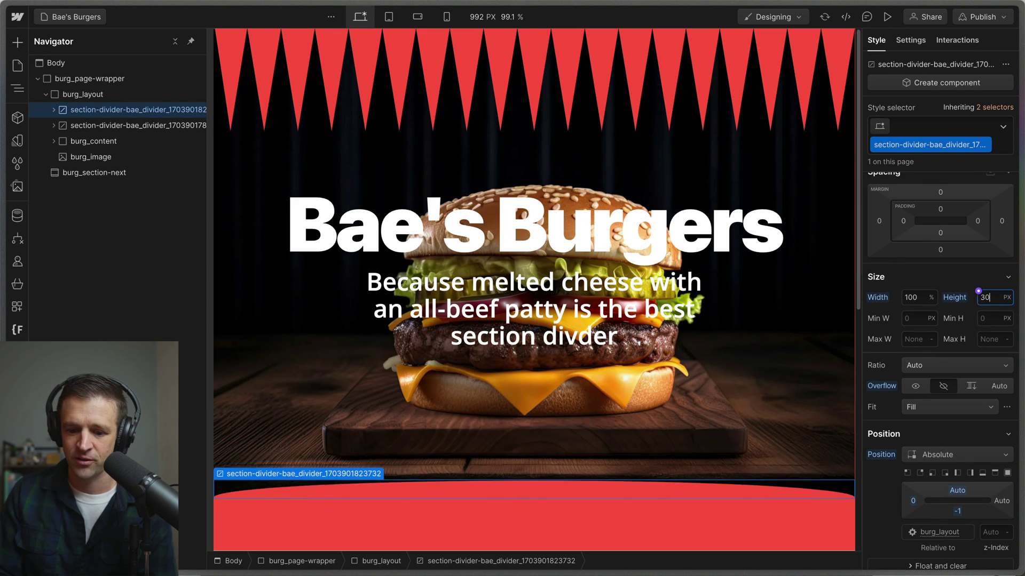
key("shift+Up")
key("shift+Up")
key("shift+Up")
key("shift+Up")
key("shift+Up")
key("shift+Up")
key("shift+Up")
key("shift+Up")
key("Up")
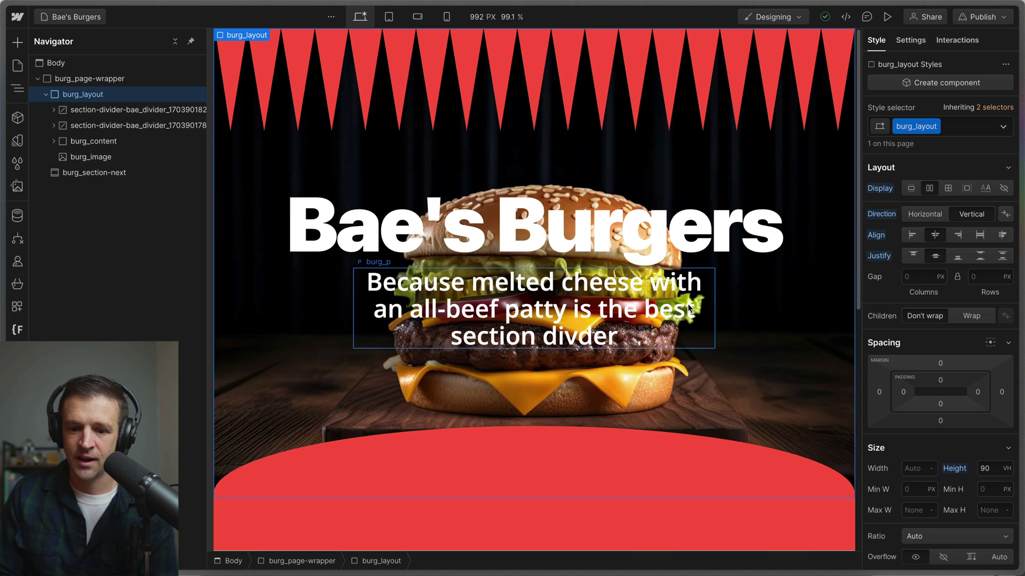
left_click(888, 16)
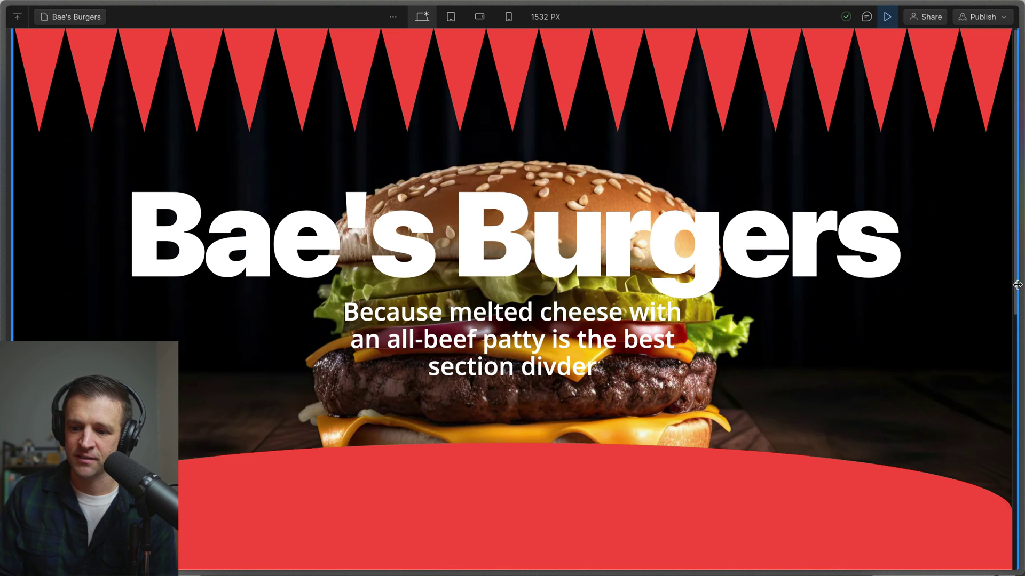
mouse_move(1019, 288)
left_mouse_down()
mouse_move(604, 315)
mouse_move(953, 287)
left_mouse_up()
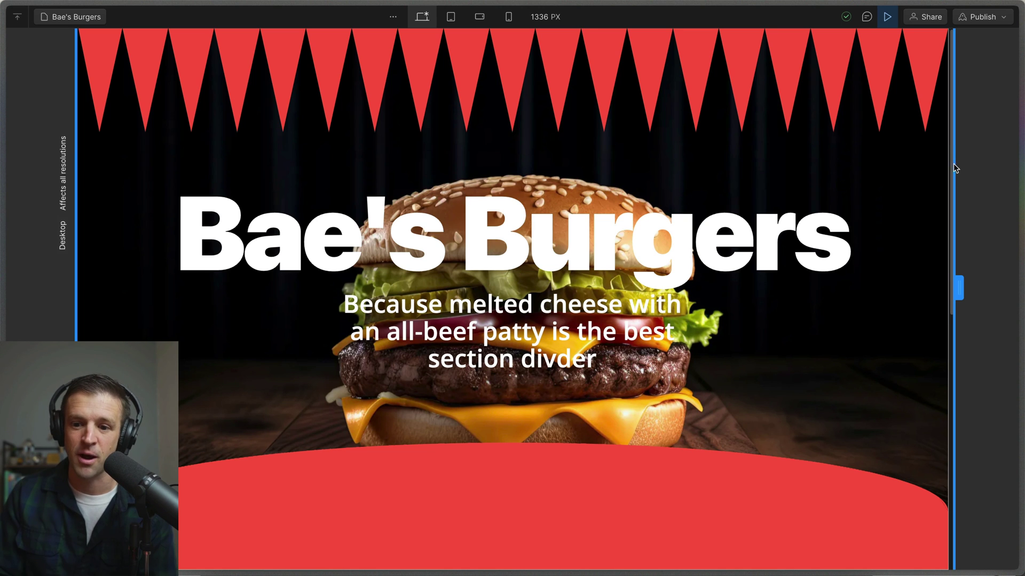
key("ctrl+shift+p")
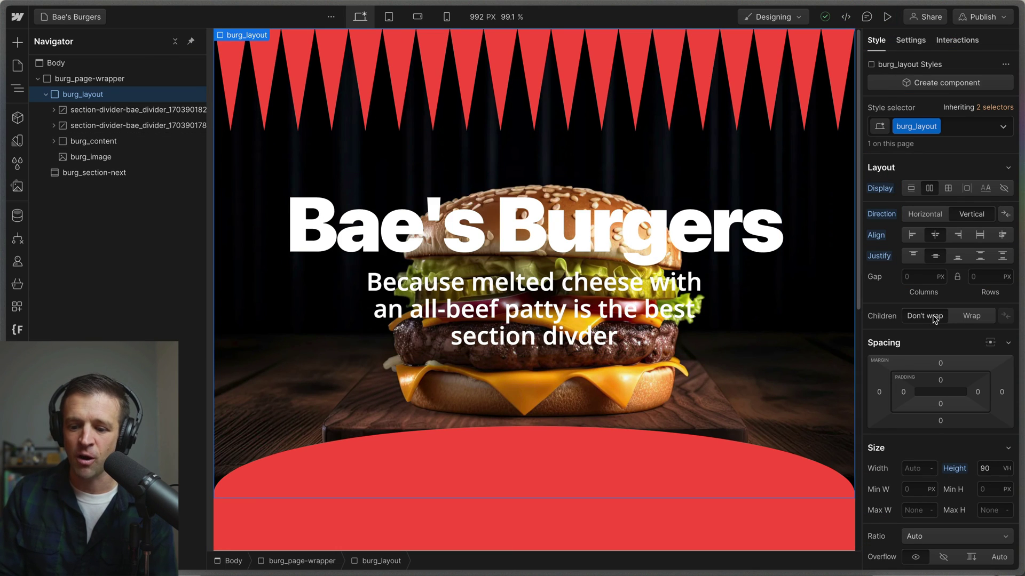
scroll(933, 320, "down", 2)
scroll(933, 320, "down", 3)
left_click(137, 110)
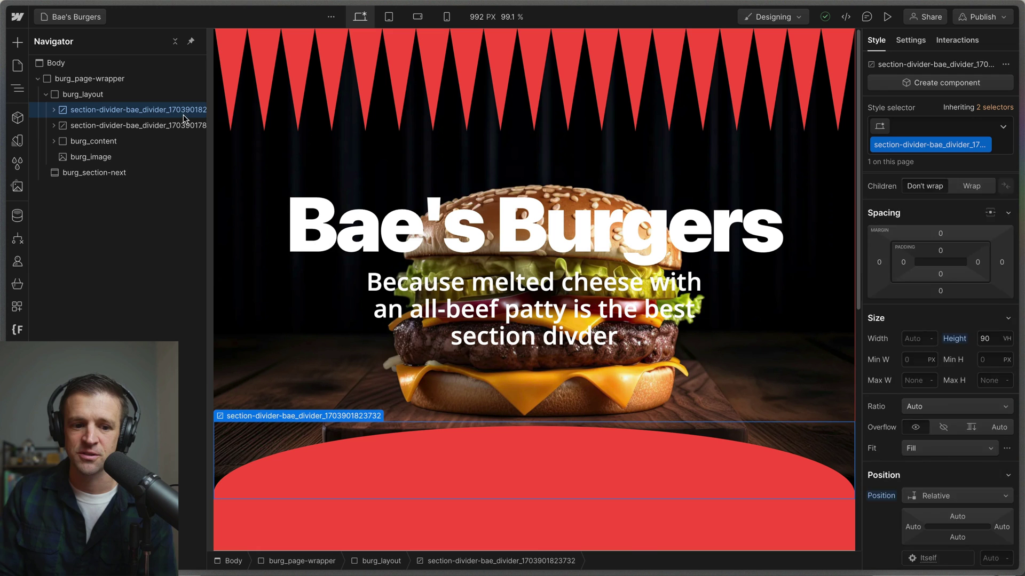